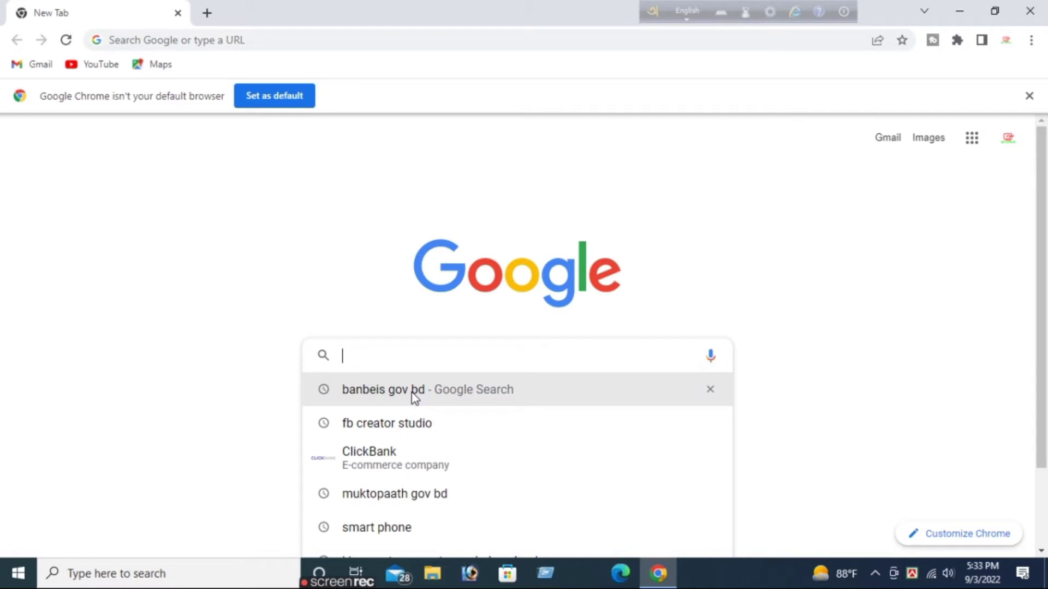
# Rerun the 'banbeis gov bd' Google search from the search suggestions.
pyautogui.click(415, 397)
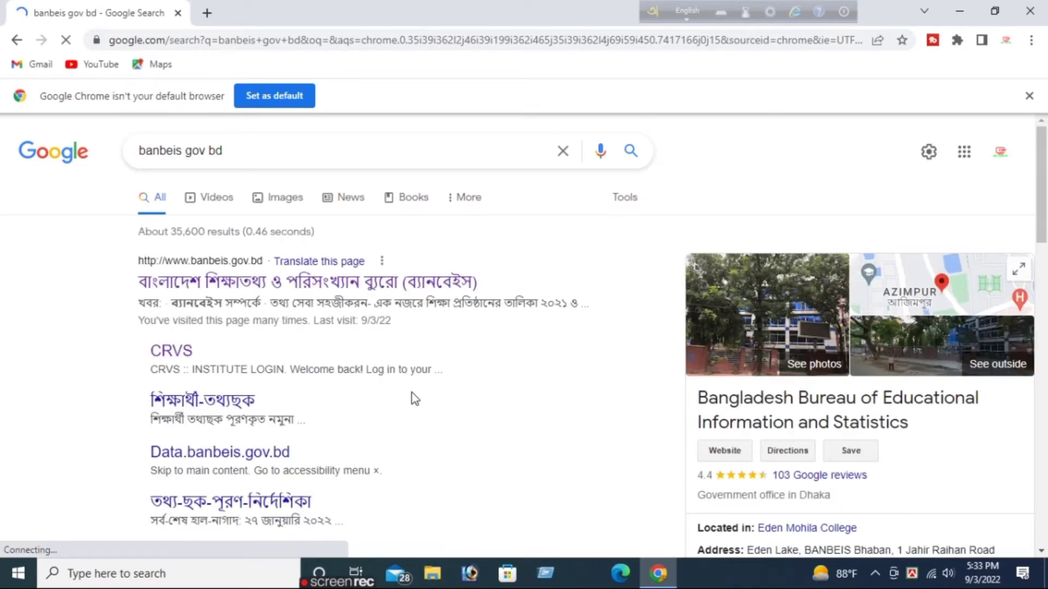
# Open the official BANBEIS site and go to the CRVS Institute Panel from the IEIMS menu.
pyautogui.click(251, 288)
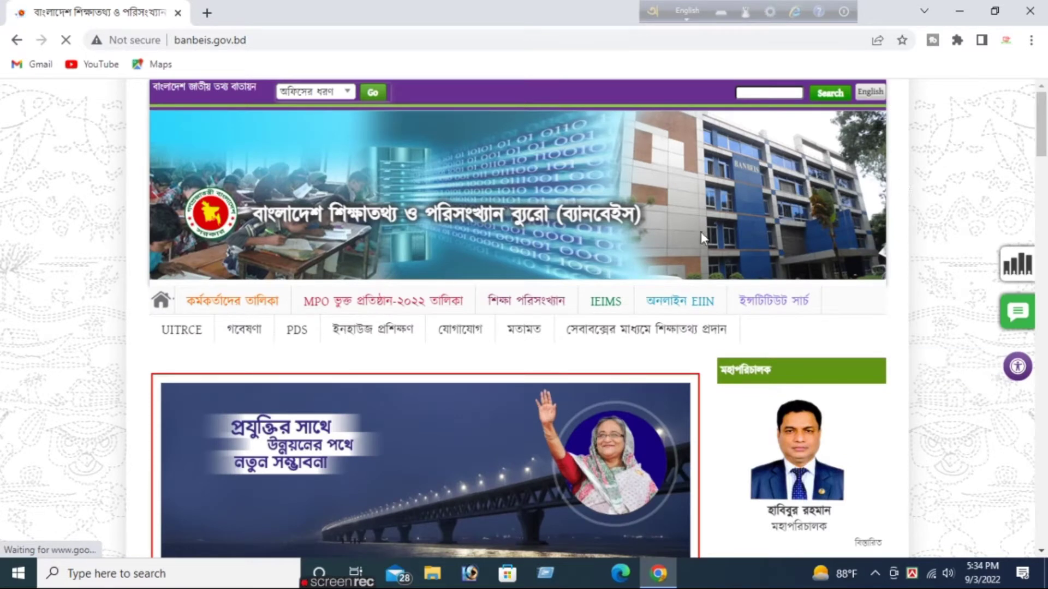
pyautogui.moveTo(615, 304)
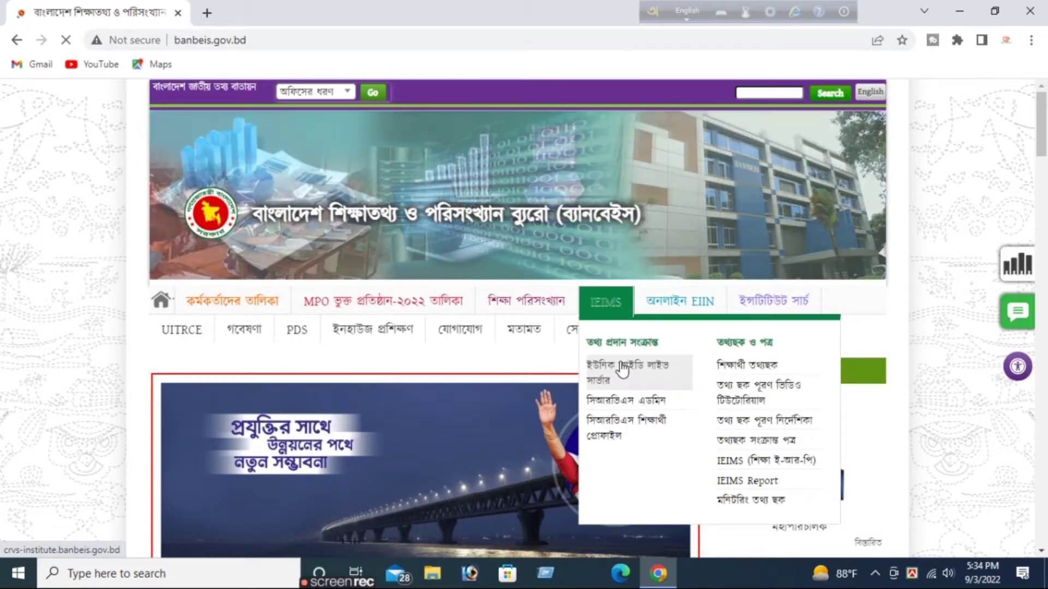
pyautogui.click(623, 370)
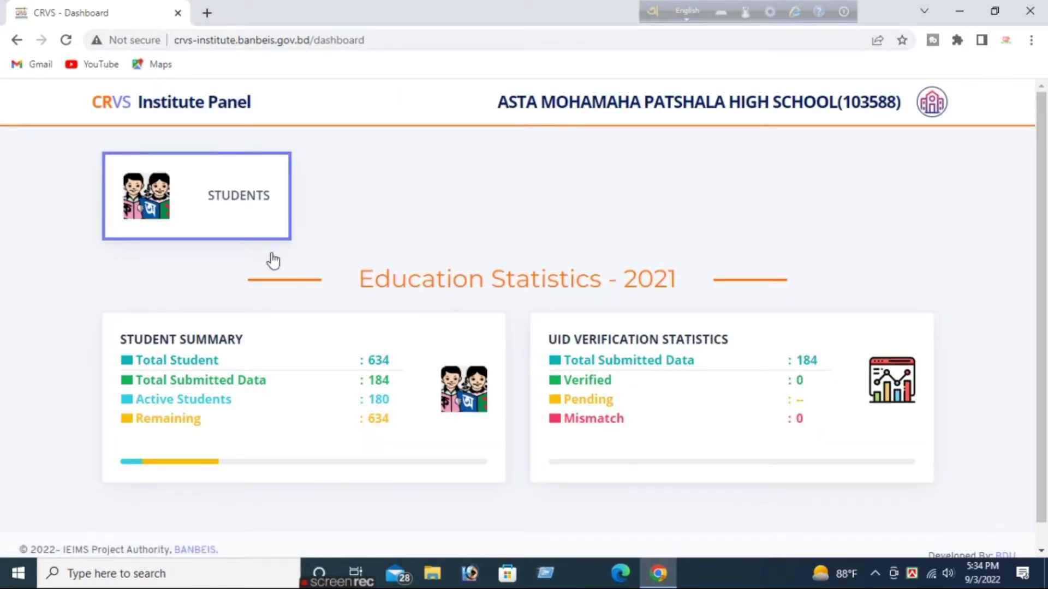
# Start a new Student Enrollment Form under STUDENTS and set its year to 2022.
pyautogui.moveTo(211, 215)
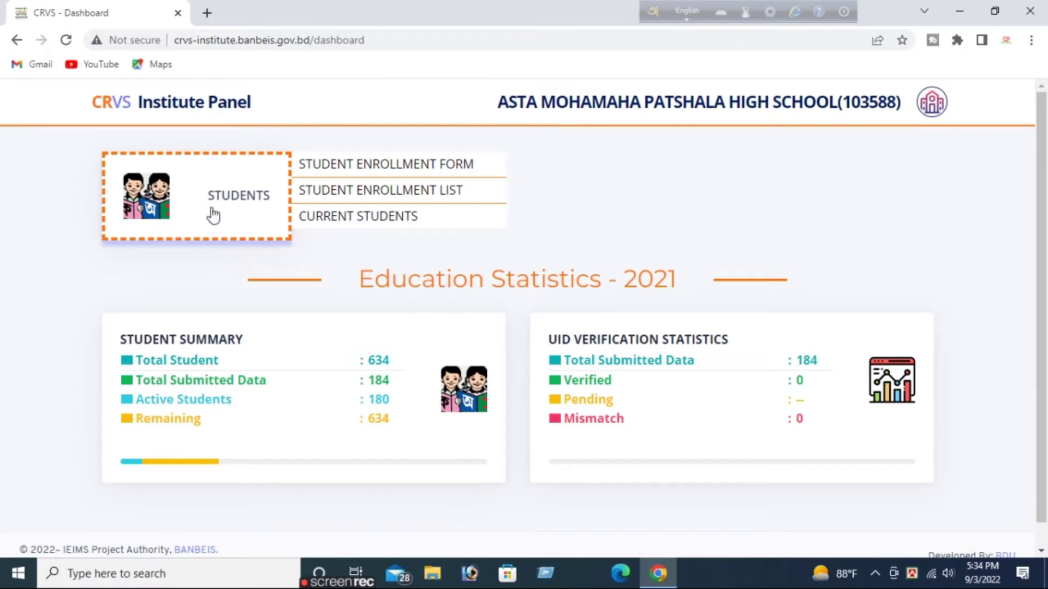
pyautogui.click(352, 169)
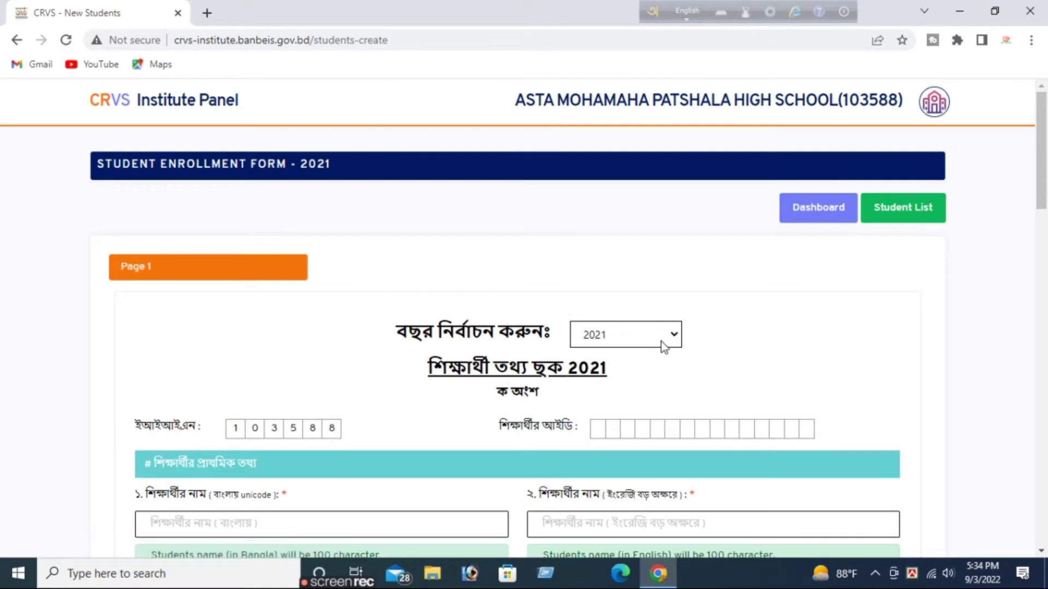
pyautogui.click(663, 342)
pyautogui.click(646, 373)
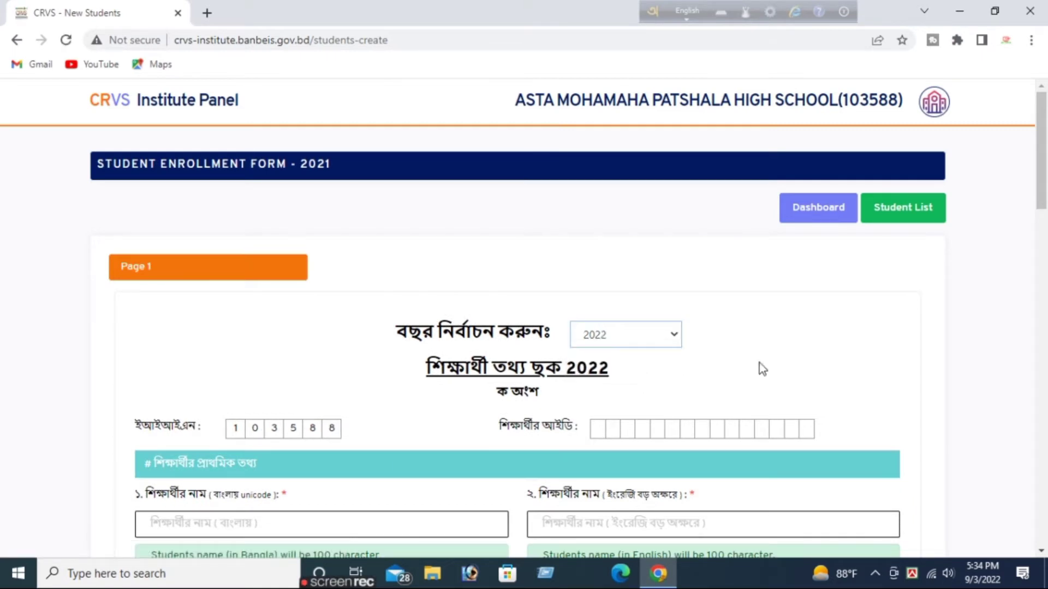
pyautogui.click(1041, 551)
# Enter the student's 17-digit birth registration number.
pyautogui.scroll(-3, 1041, 554)
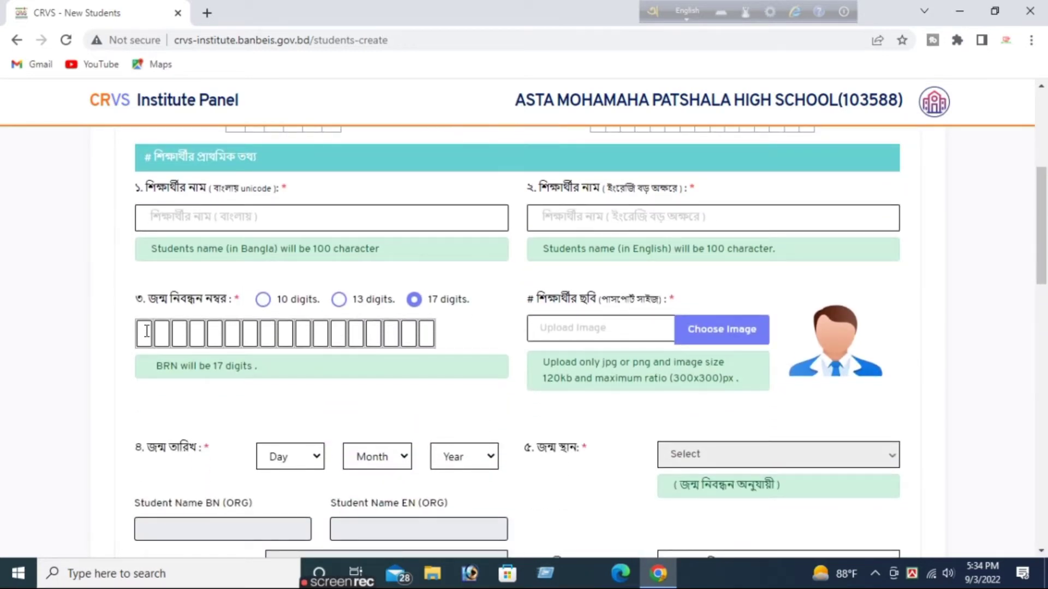
pyautogui.click(146, 331)
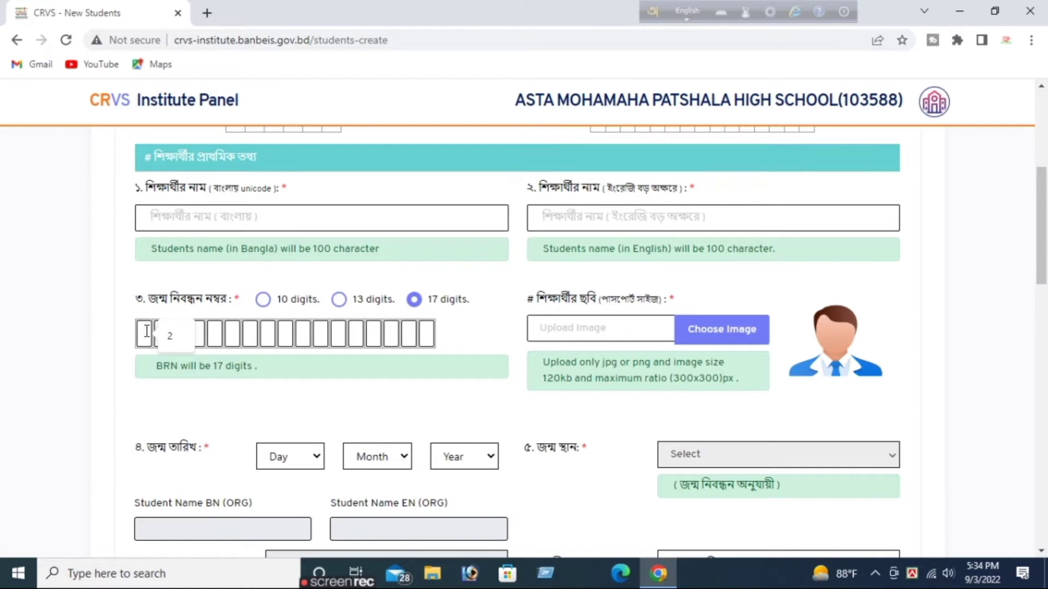
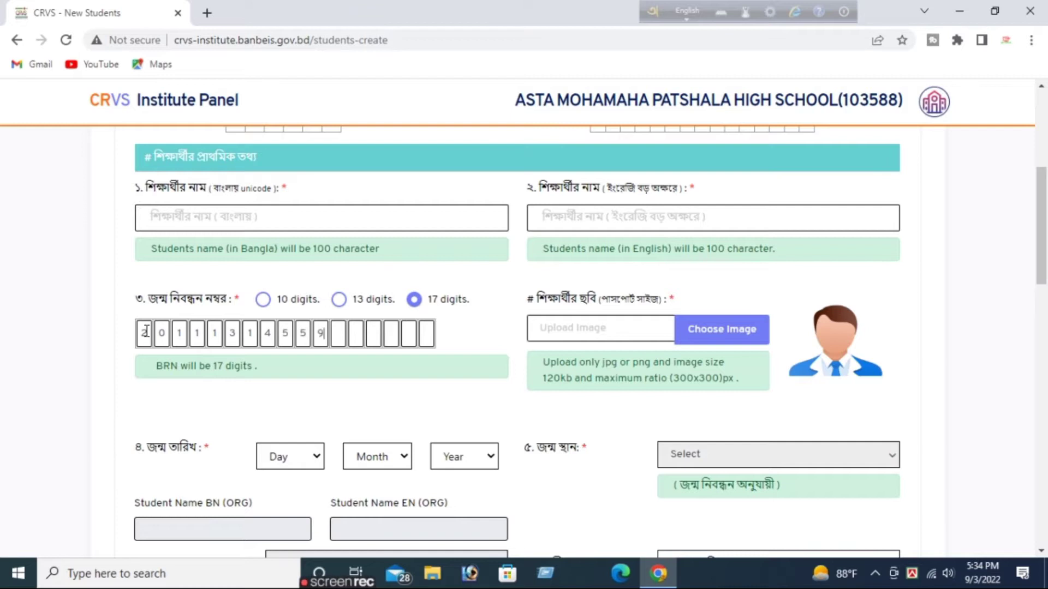
# Set the student's birth date to 11 Jun 2011.
pyautogui.click(302, 457)
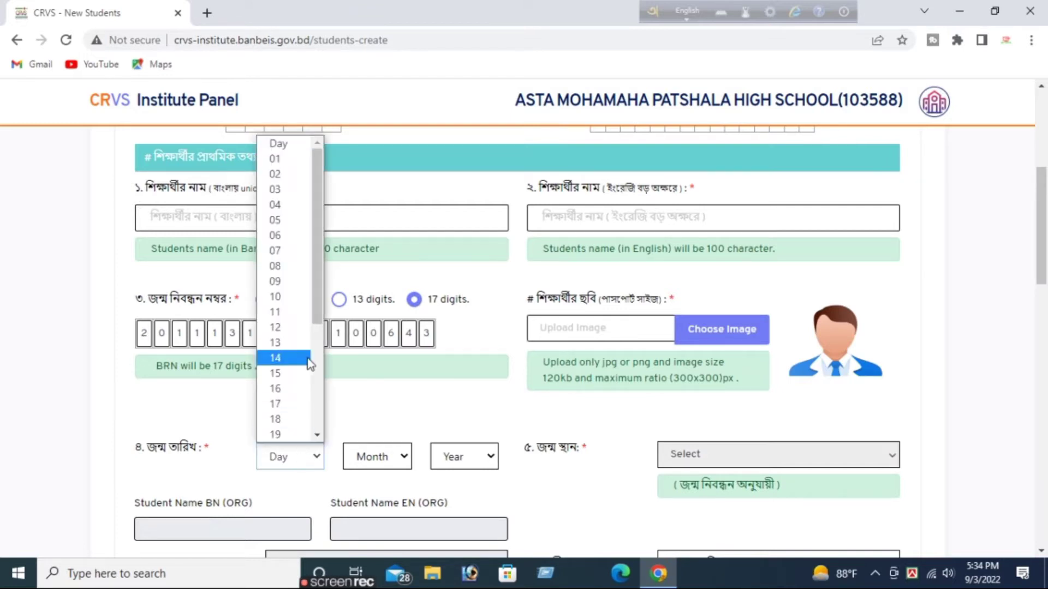
pyautogui.click(302, 314)
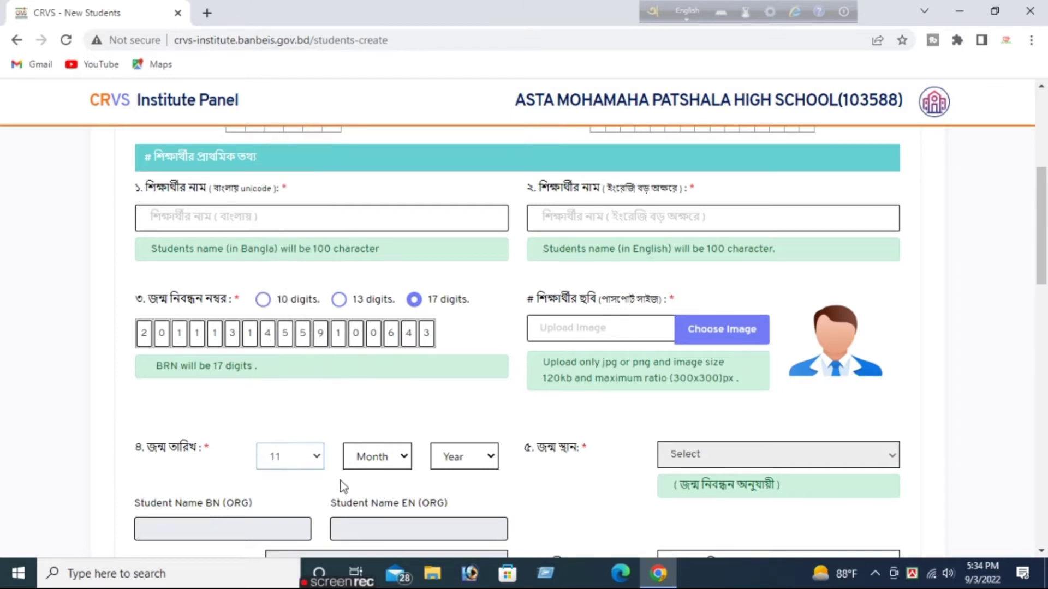
pyautogui.click(376, 454)
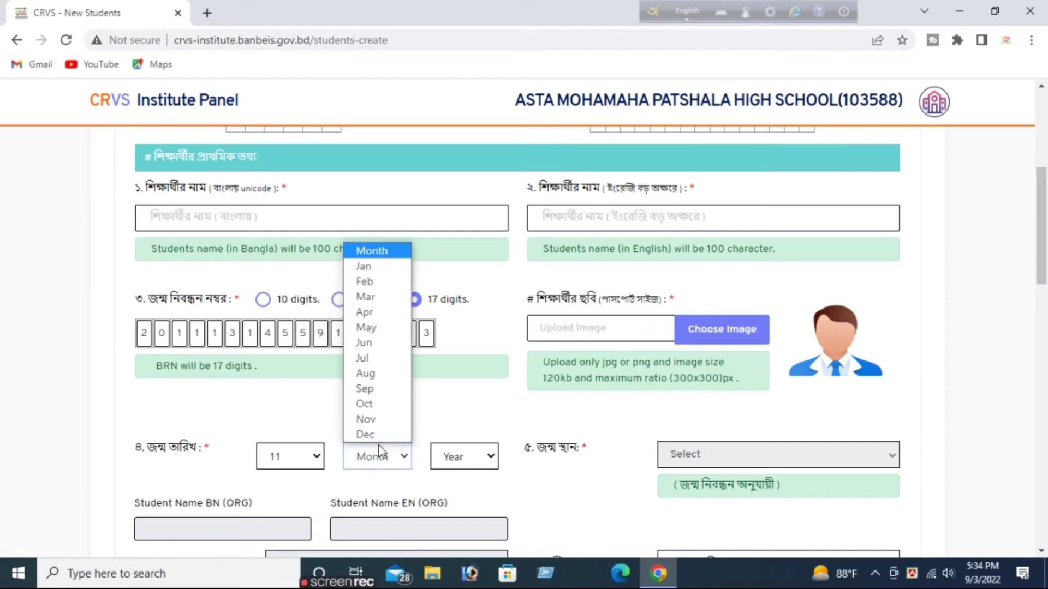
pyautogui.click(386, 348)
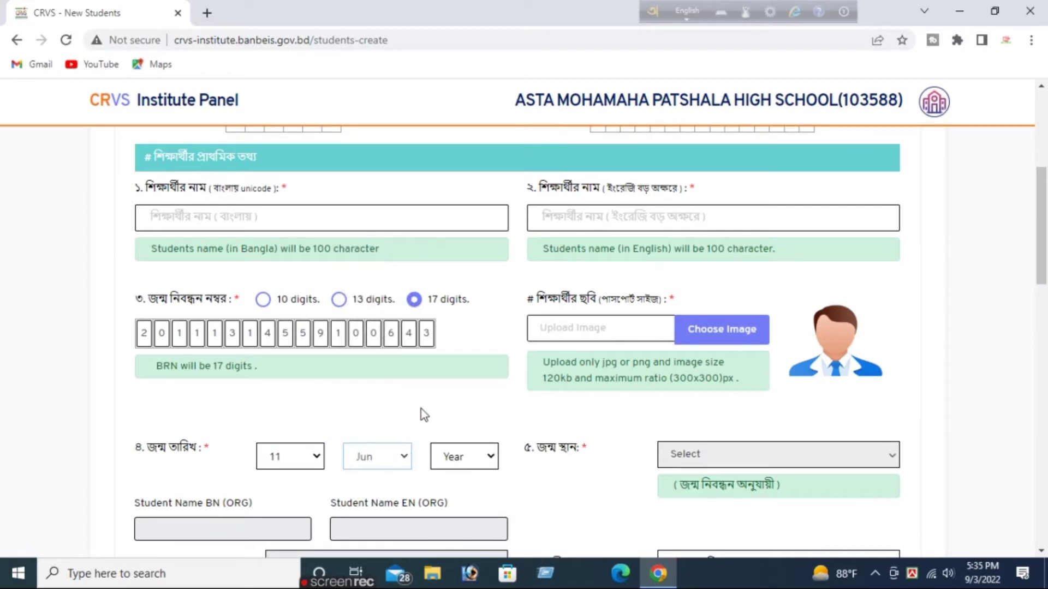
pyautogui.click(468, 457)
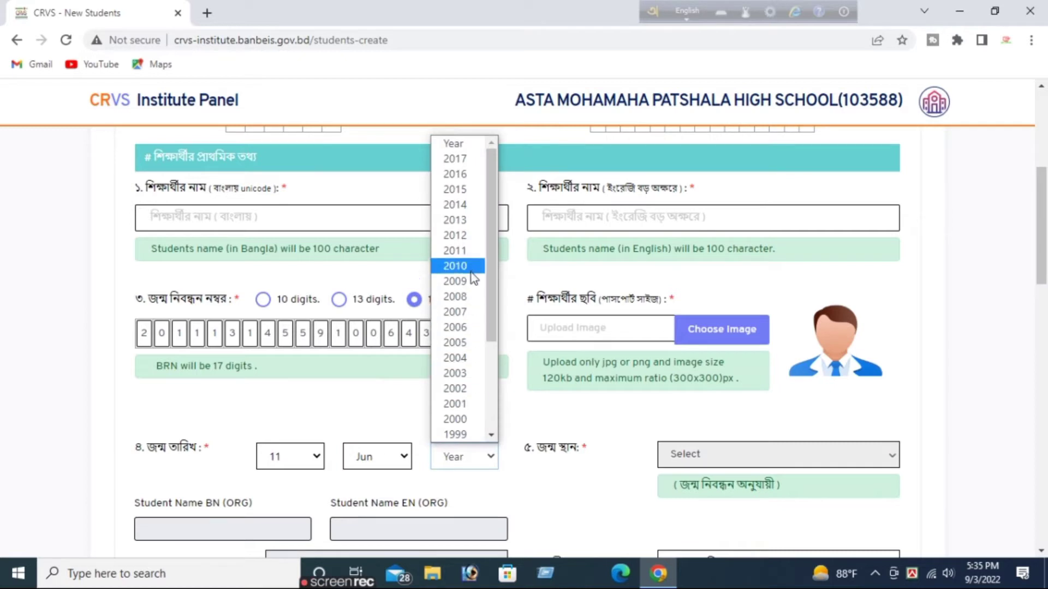
pyautogui.click(468, 250)
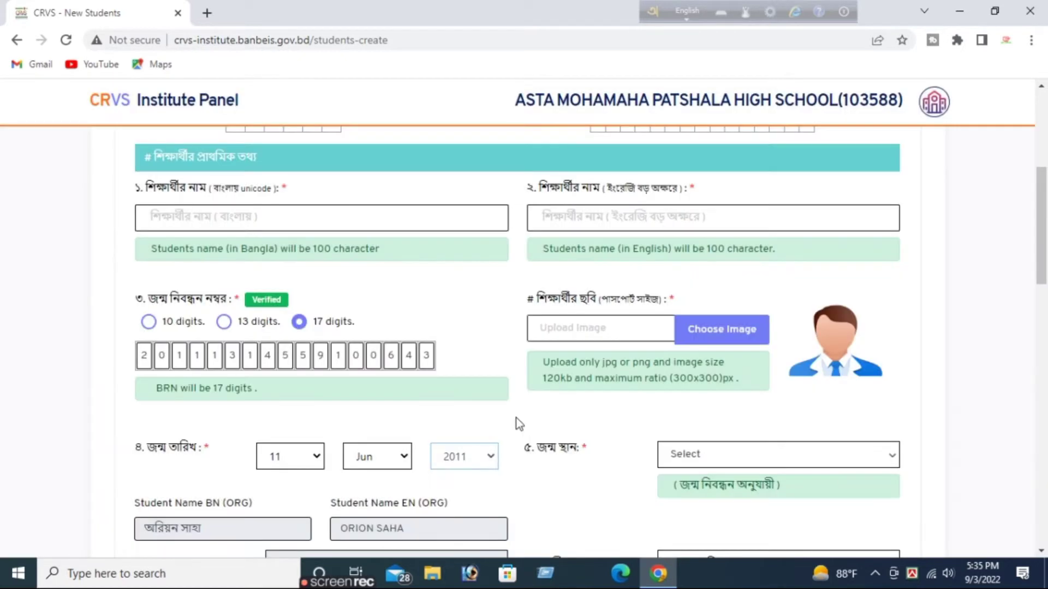
# Copy the verified Bangla and English names into the student name fields.
pyautogui.tripleClick(194, 529)
pyautogui.hotkey('ctrl', 'c')
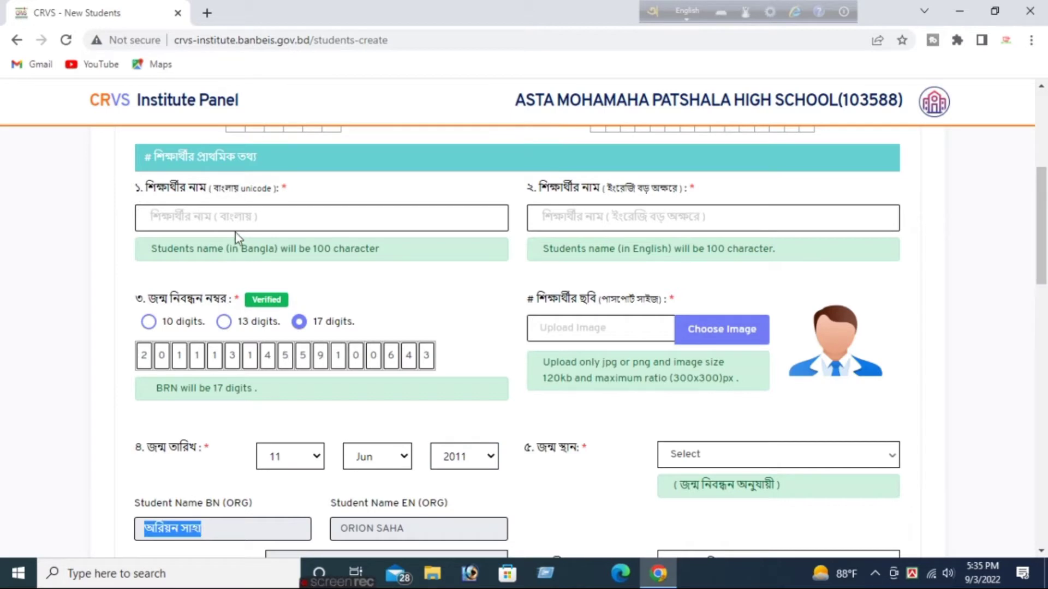
pyautogui.click(244, 217)
pyautogui.hotkey('ctrl', 'v')
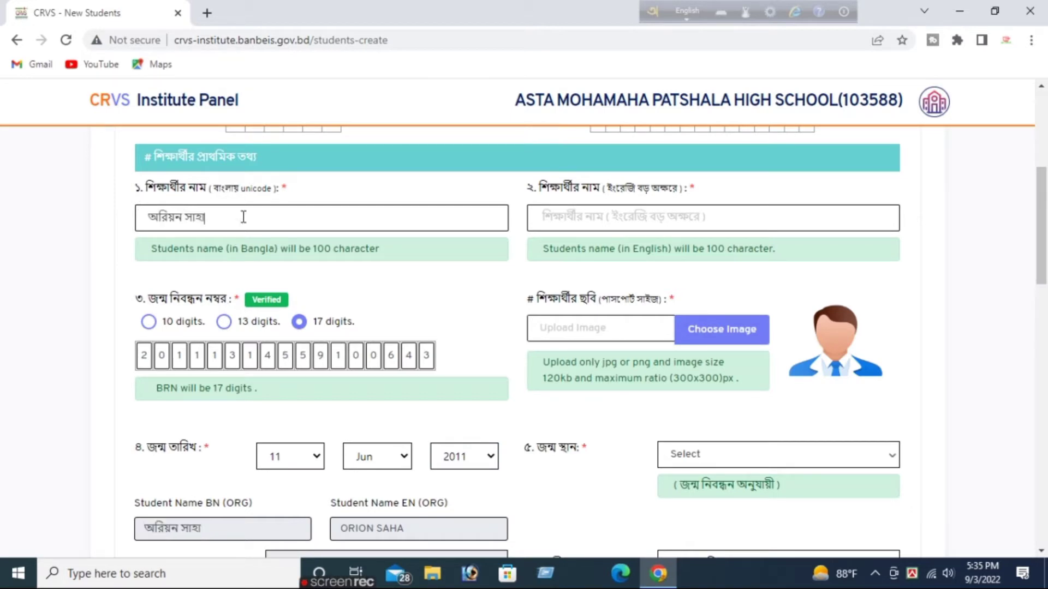
pyautogui.tripleClick(374, 529)
pyautogui.hotkey('ctrl', 'c')
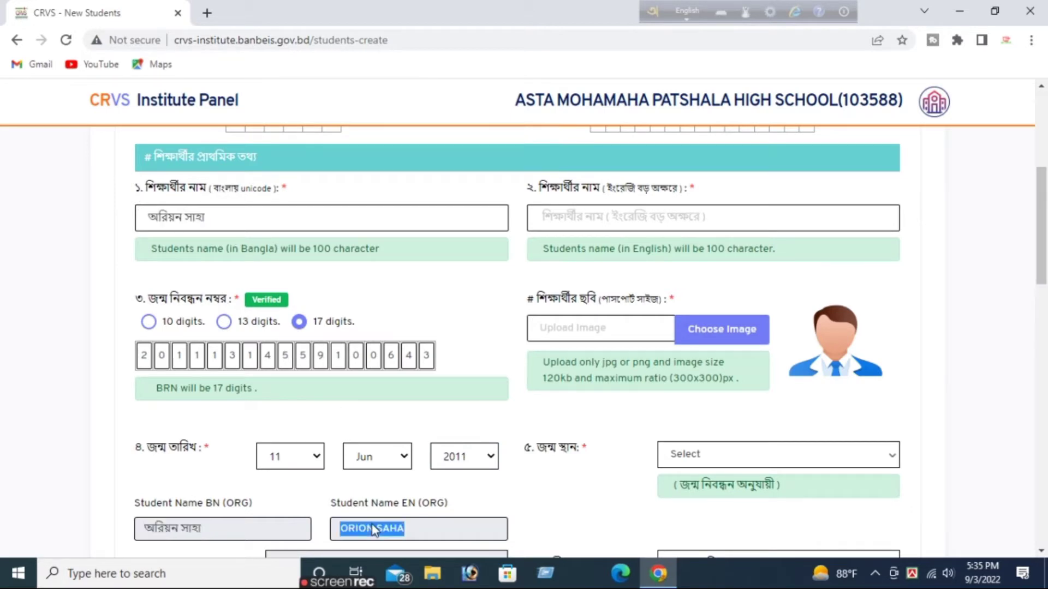
pyautogui.click(588, 220)
pyautogui.hotkey('ctrl', 'v')
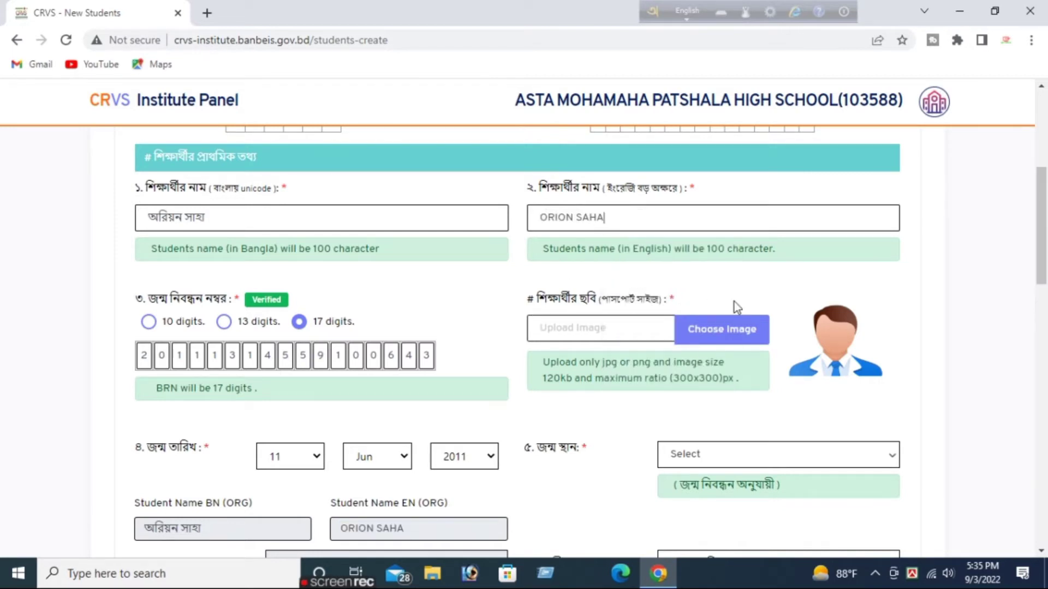
# Upload the student's profile photo from Downloads and crop it.
pyautogui.click(731, 334)
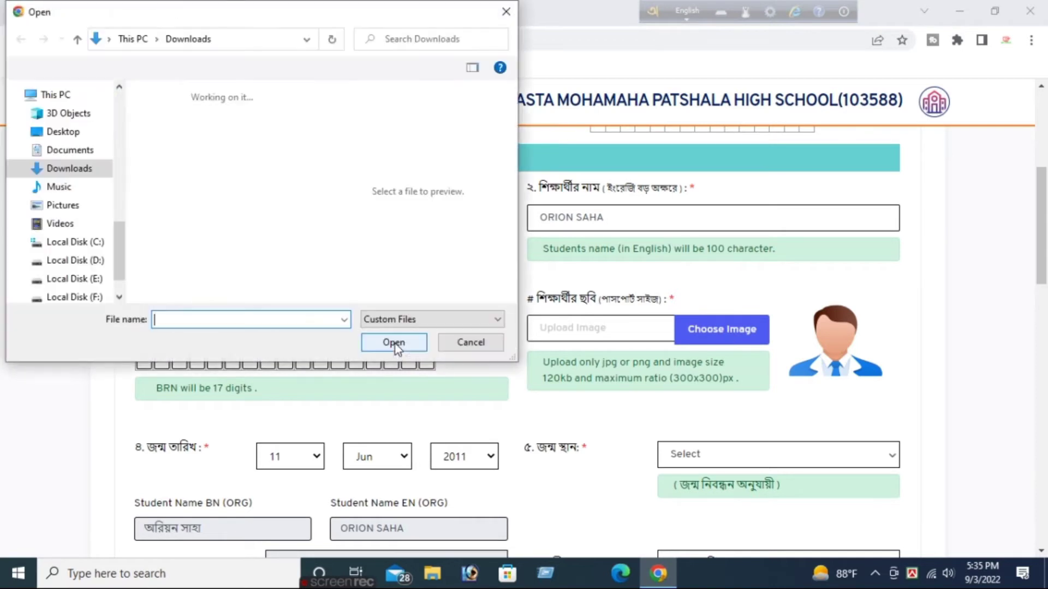
pyautogui.click(227, 125)
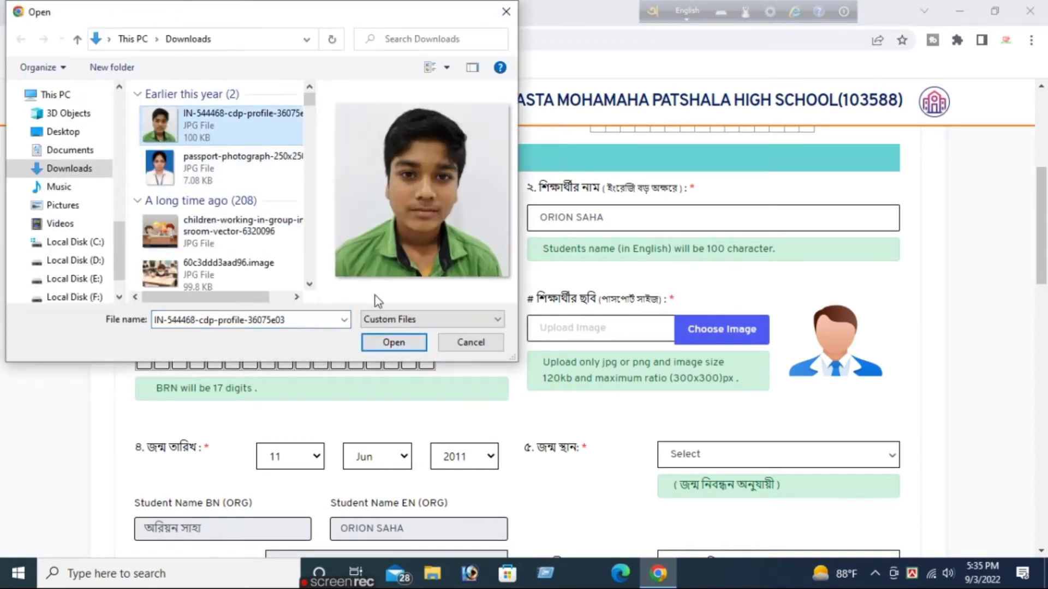
pyautogui.click(401, 346)
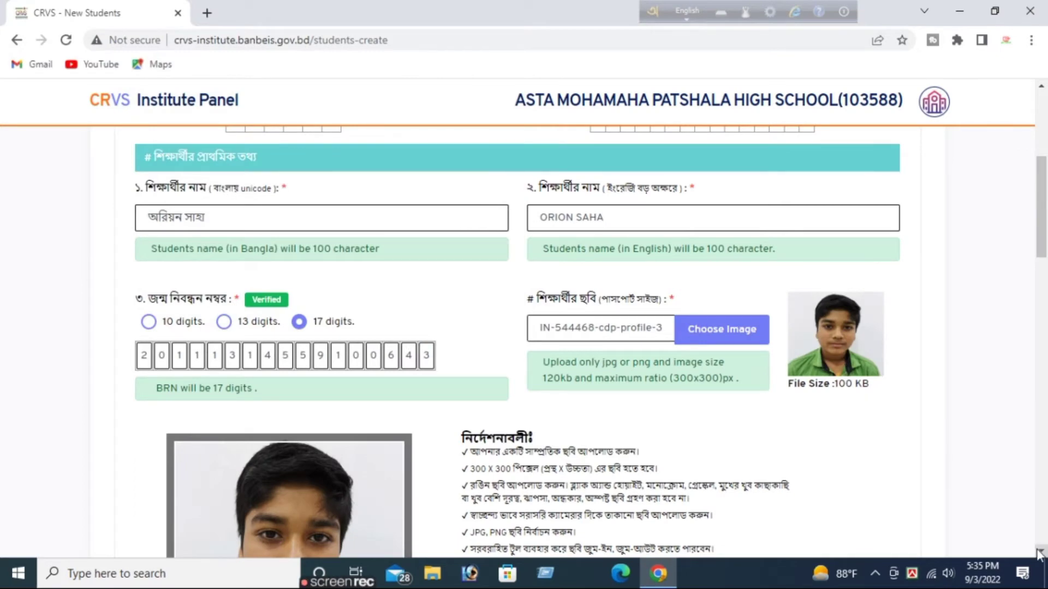
pyautogui.scroll(-3, 982, 524)
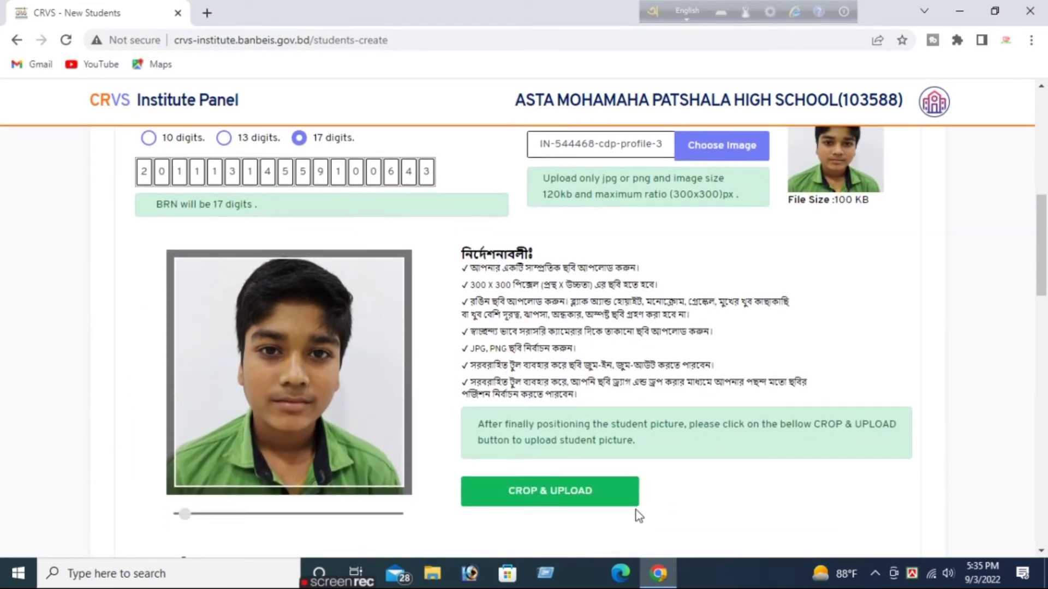
pyautogui.click(628, 499)
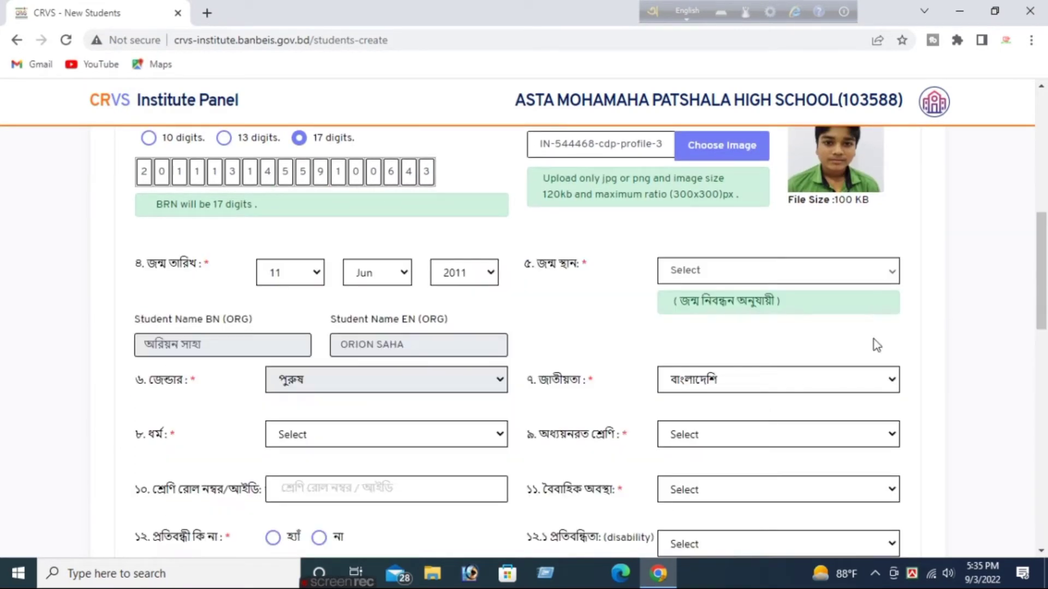
# Set birthplace চাঁদপুর, religion হিন্দু, class ষষ্ঠ and class roll 03.
pyautogui.click(894, 276)
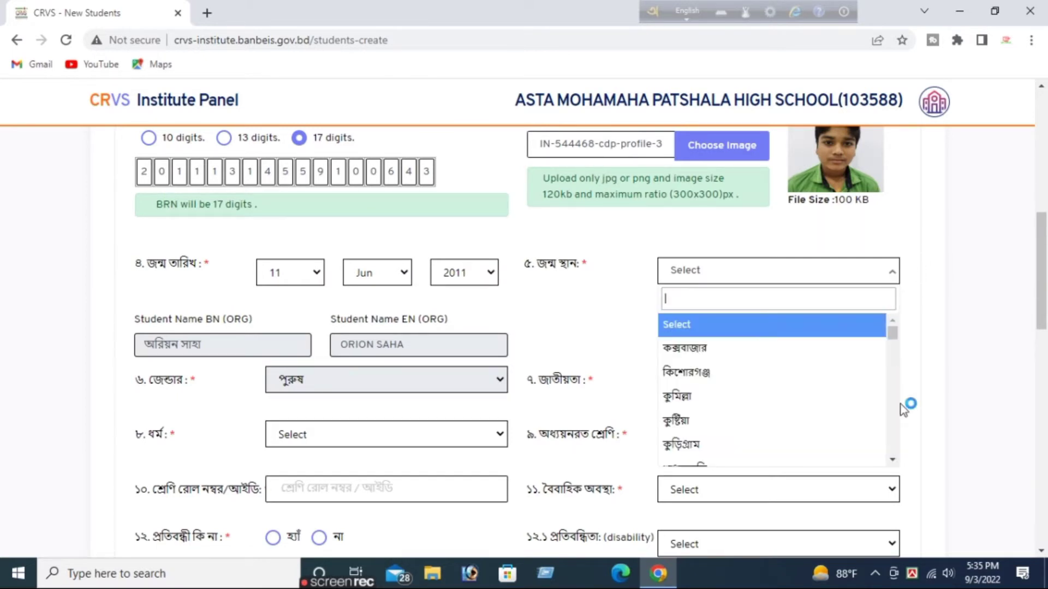
pyautogui.click(892, 460)
pyautogui.click(892, 462)
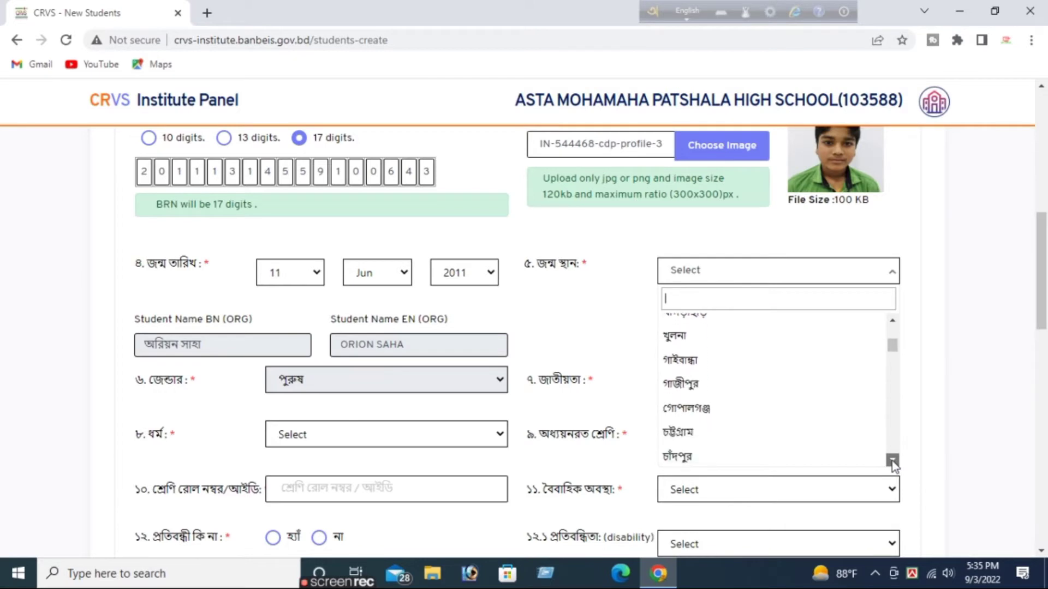
pyautogui.click(801, 409)
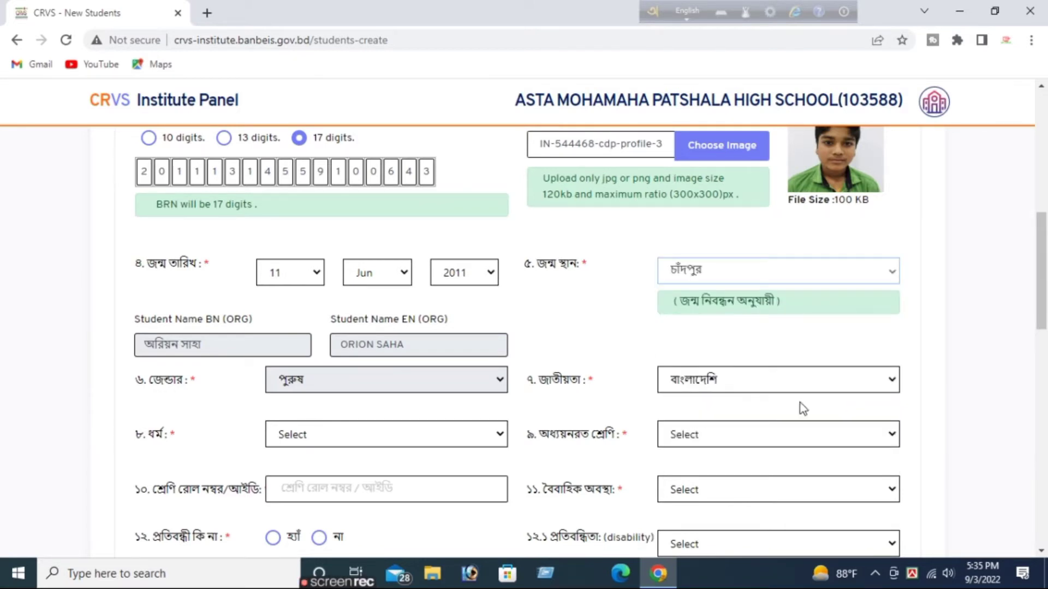
pyautogui.click(498, 434)
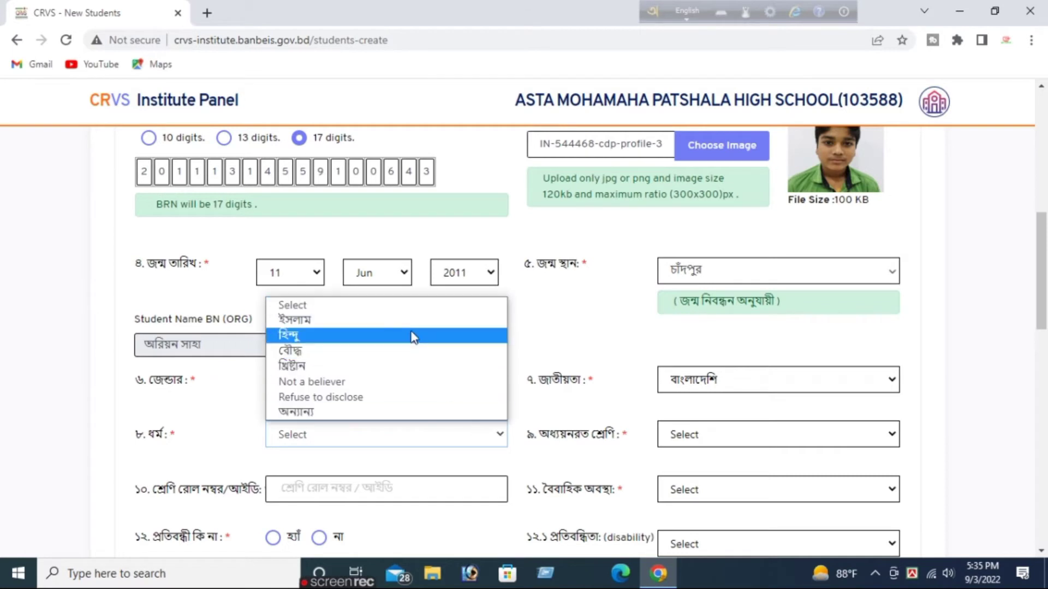
pyautogui.click(412, 335)
pyautogui.click(723, 436)
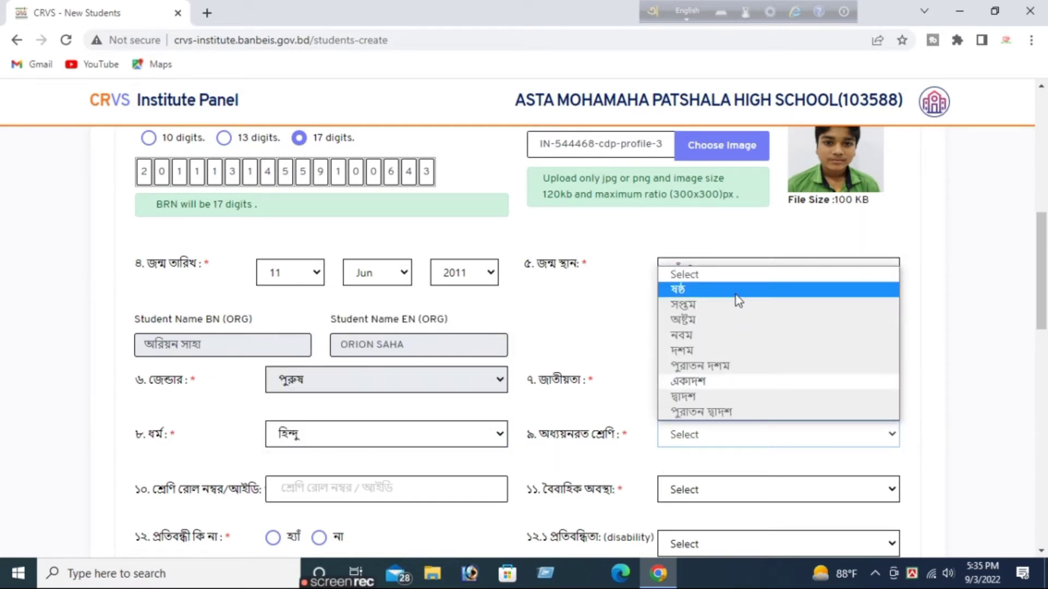
pyautogui.click(735, 296)
pyautogui.click(389, 496)
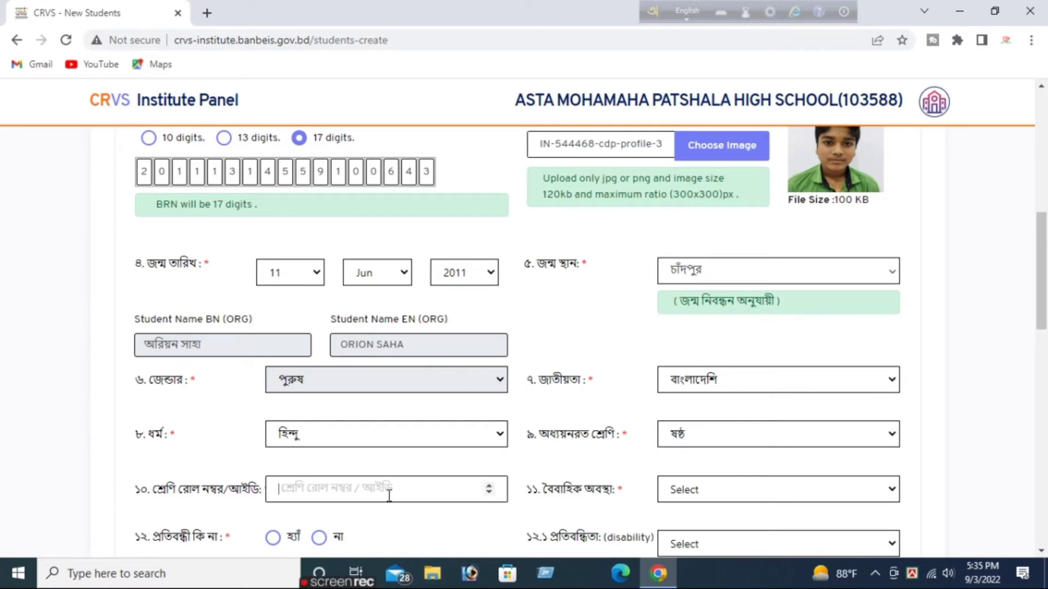
pyautogui.write('03')
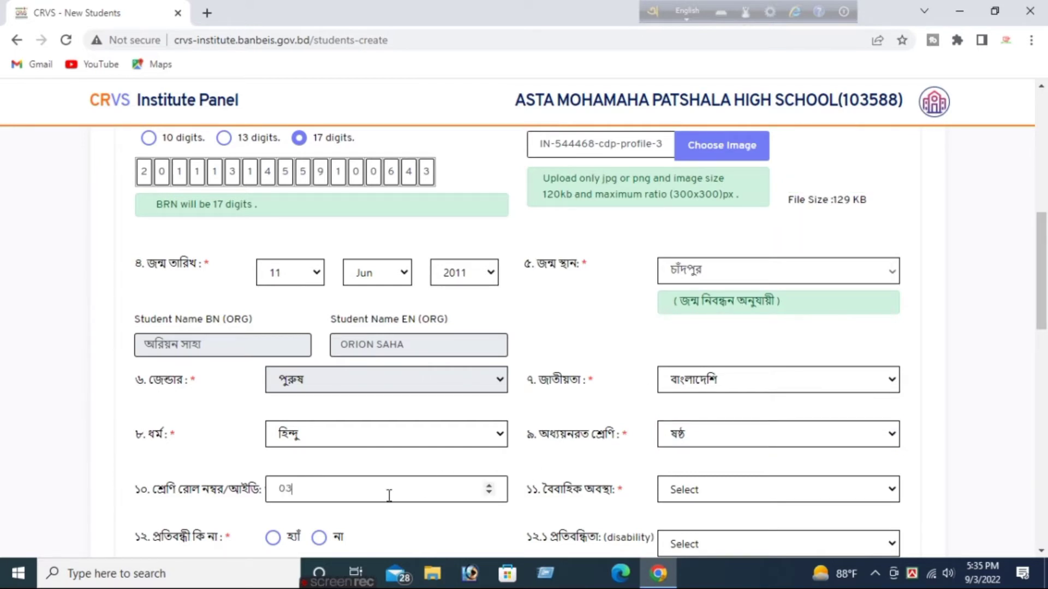
# Mark the student unmarried (অবিবাহিত), no disability, blood group O+, not an ethnic minority.
pyautogui.click(757, 483)
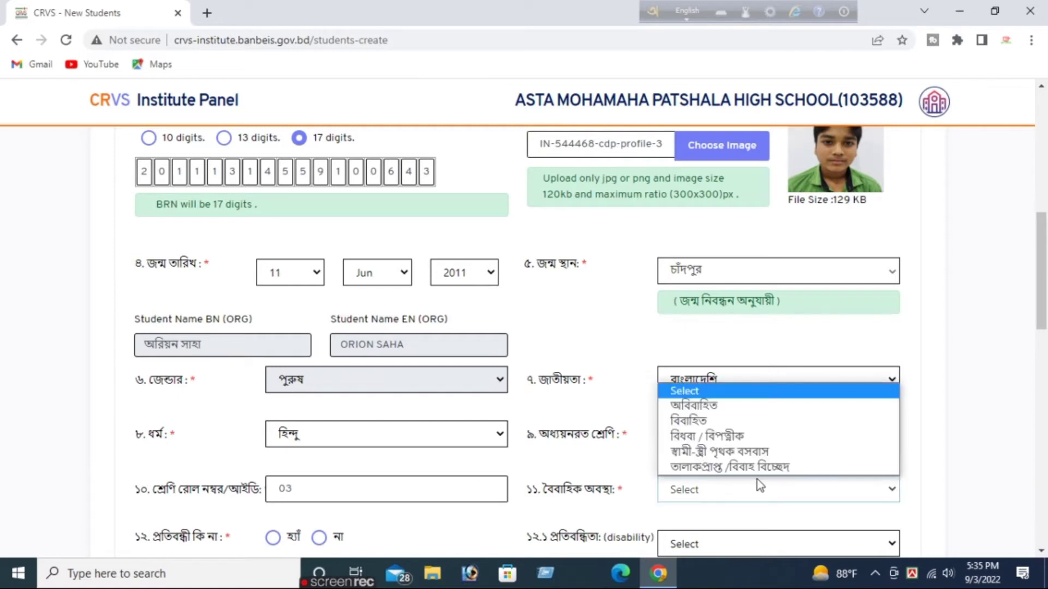
pyautogui.click(757, 407)
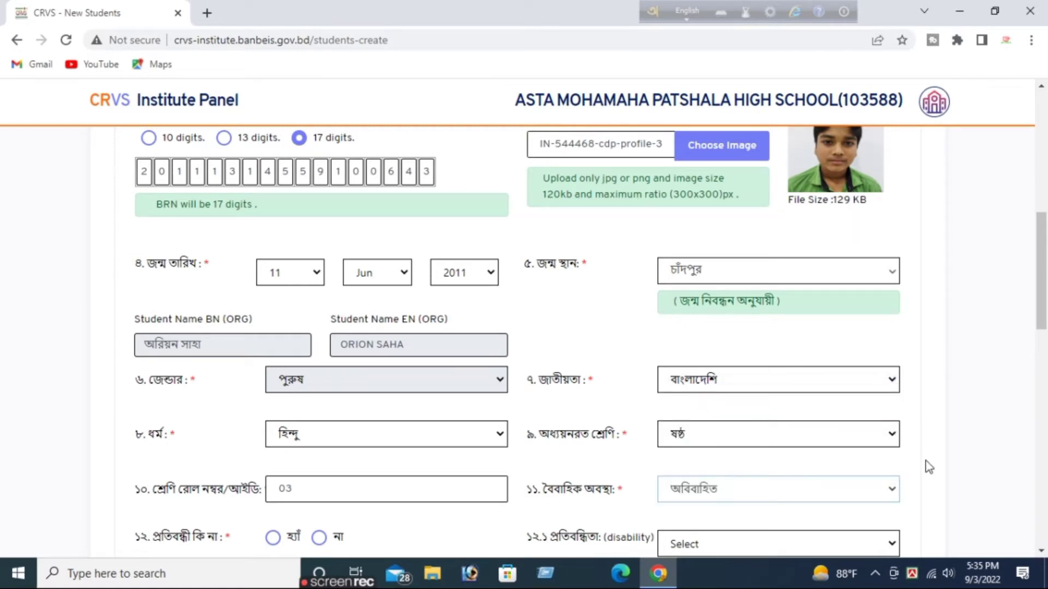
pyautogui.scroll(-5, 1041, 554)
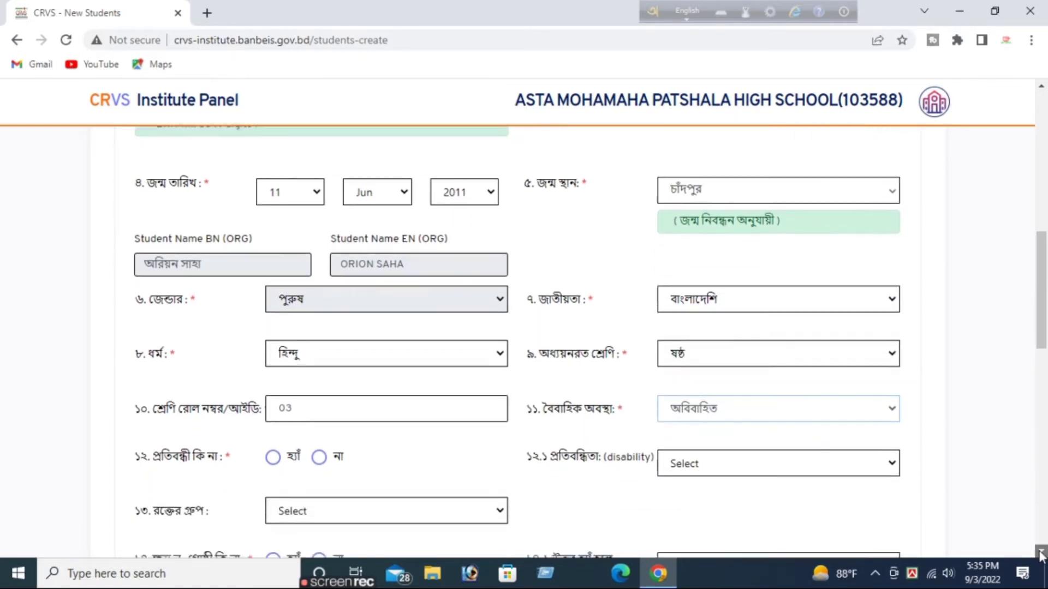
pyautogui.scroll(-2, 1041, 554)
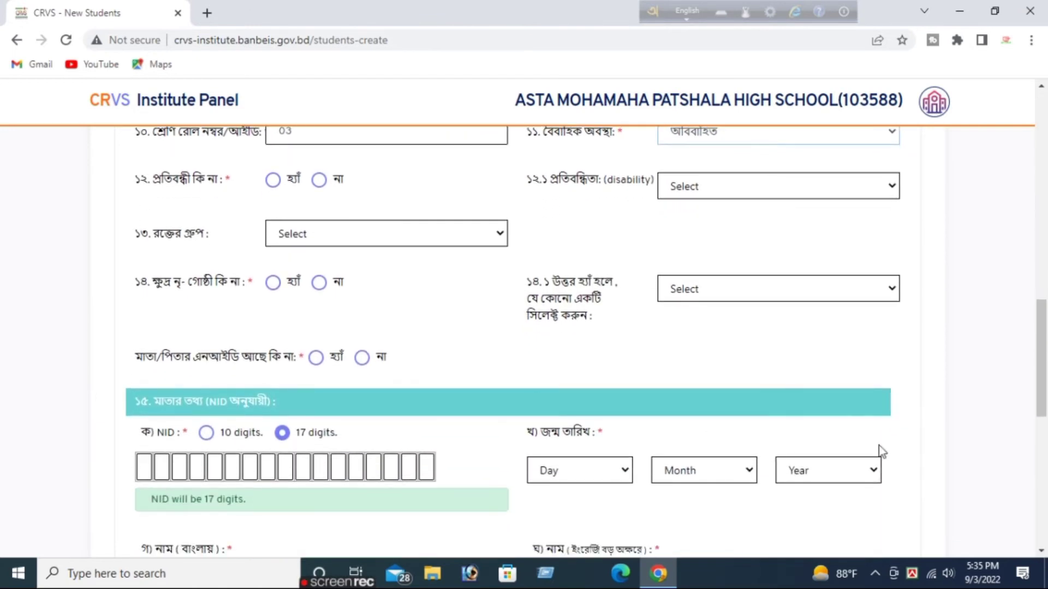
pyautogui.click(323, 179)
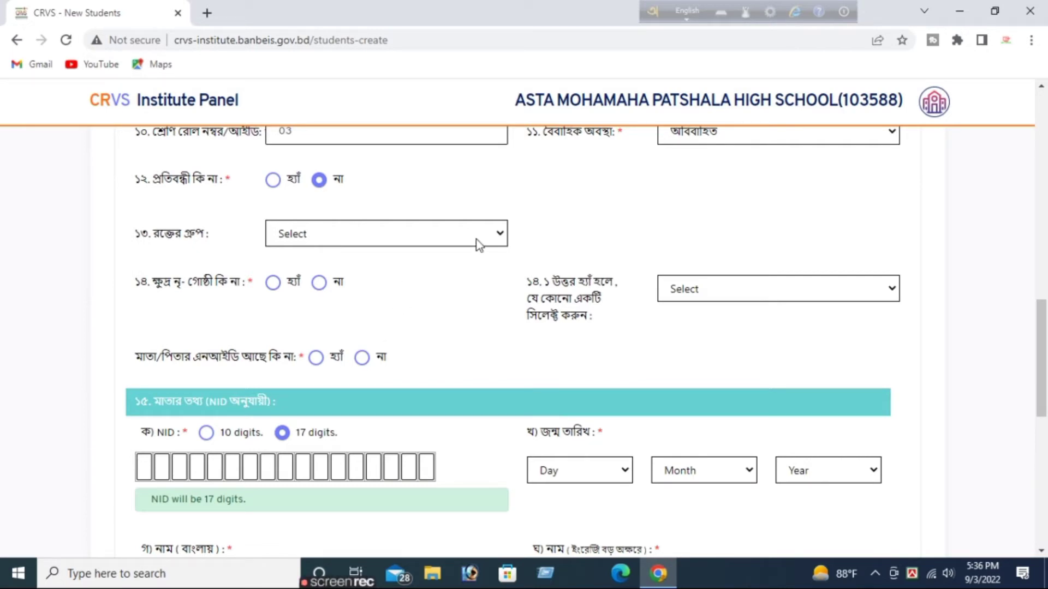
pyautogui.click(498, 233)
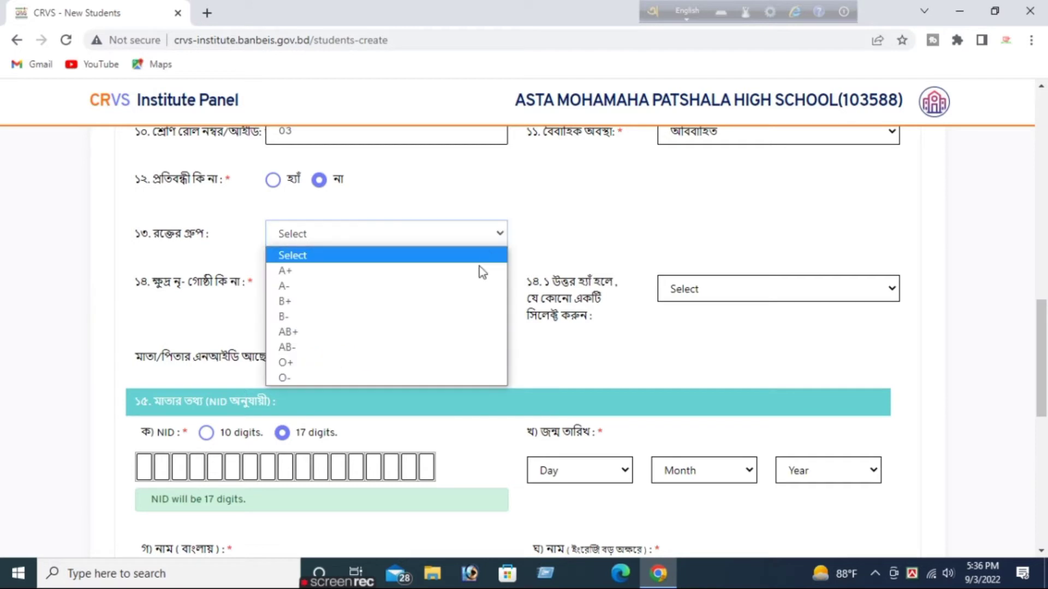
pyautogui.click(449, 362)
pyautogui.click(319, 282)
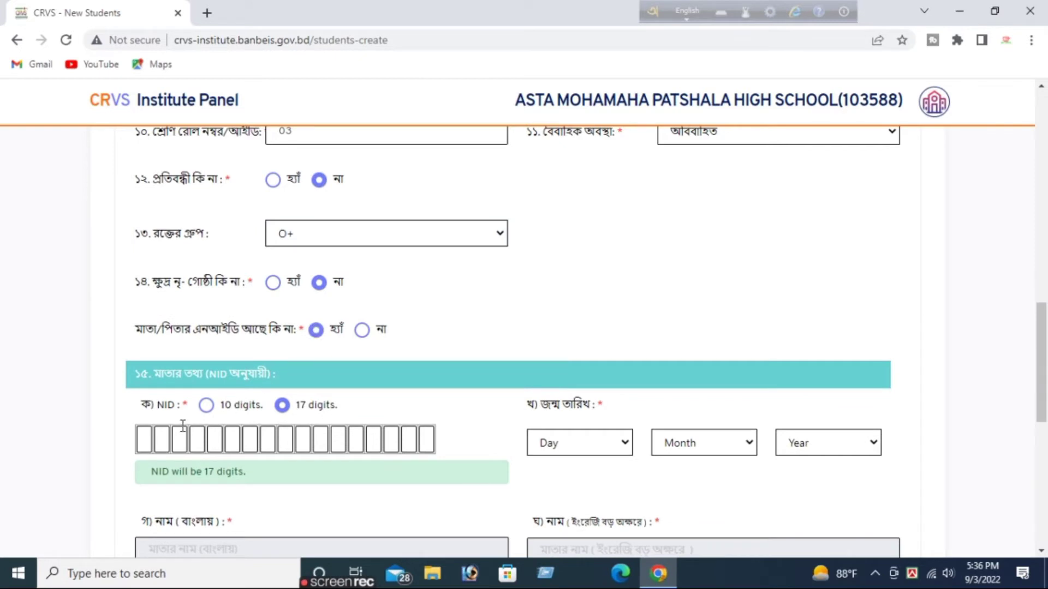
# Enter the mother's 17-digit NID number under মাতার তথ্য.
pyautogui.click(143, 438)
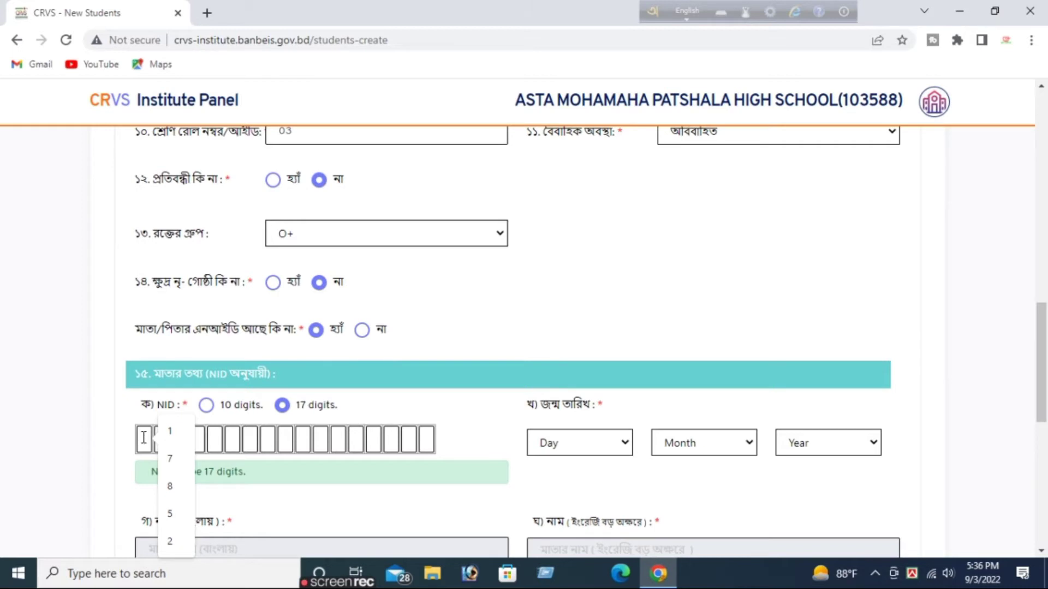
pyautogui.press('Escape')
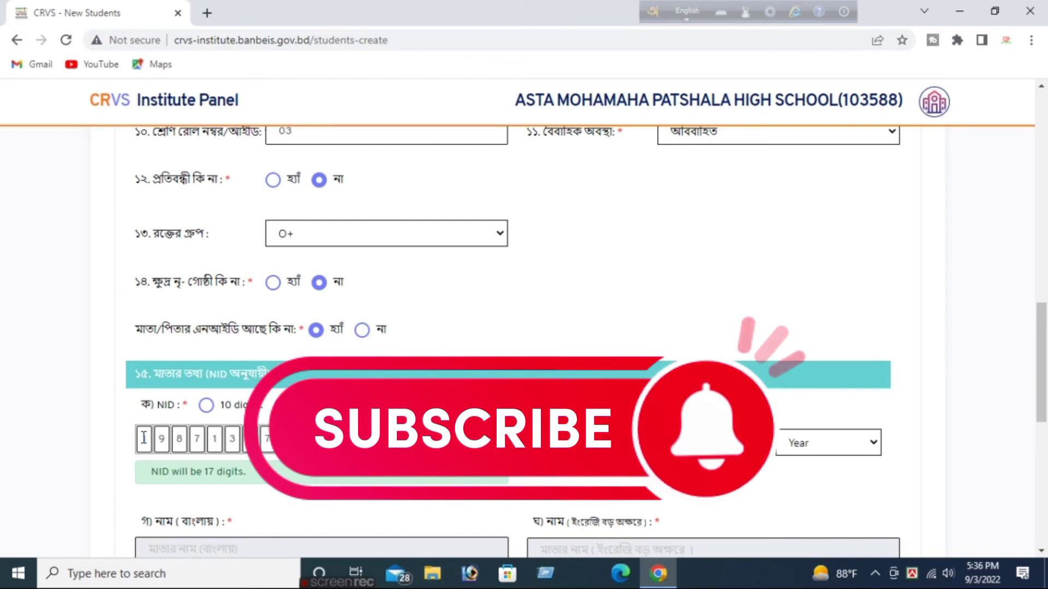
pyautogui.write('72')
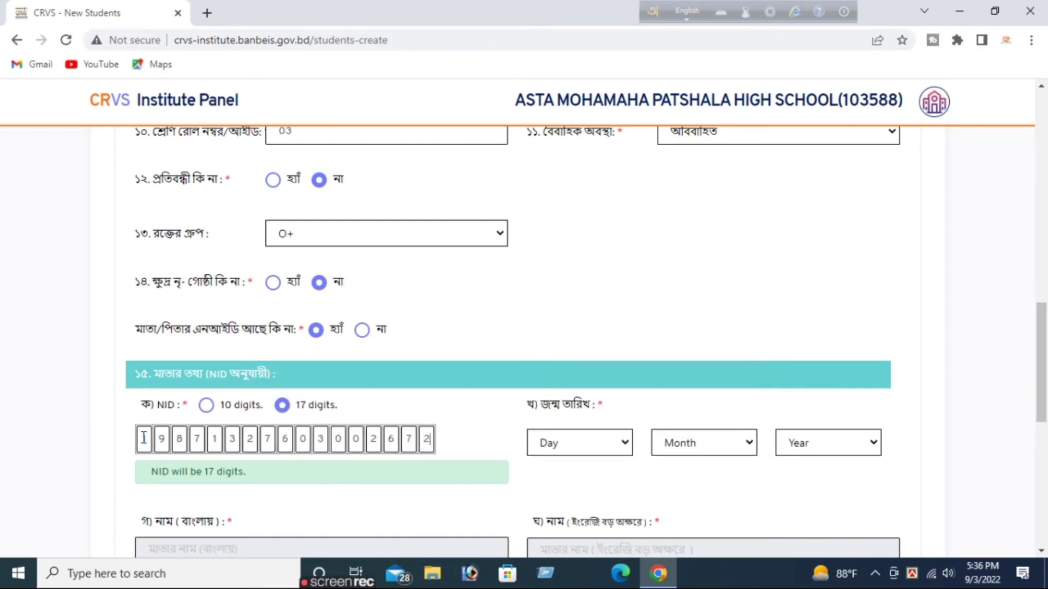
pyautogui.click(586, 443)
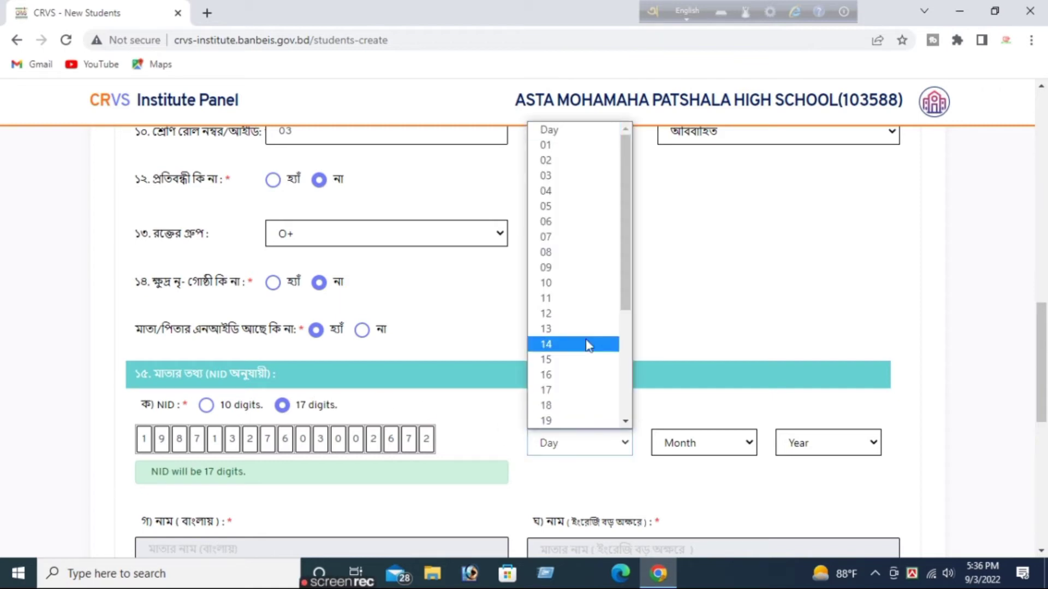
pyautogui.click(565, 286)
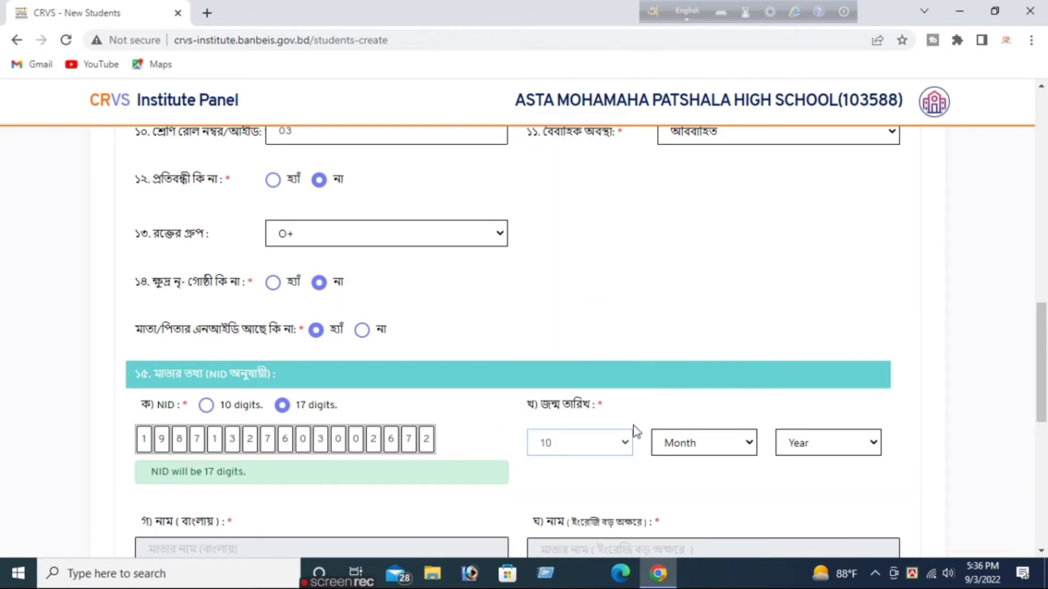
pyautogui.click(698, 438)
pyautogui.click(709, 283)
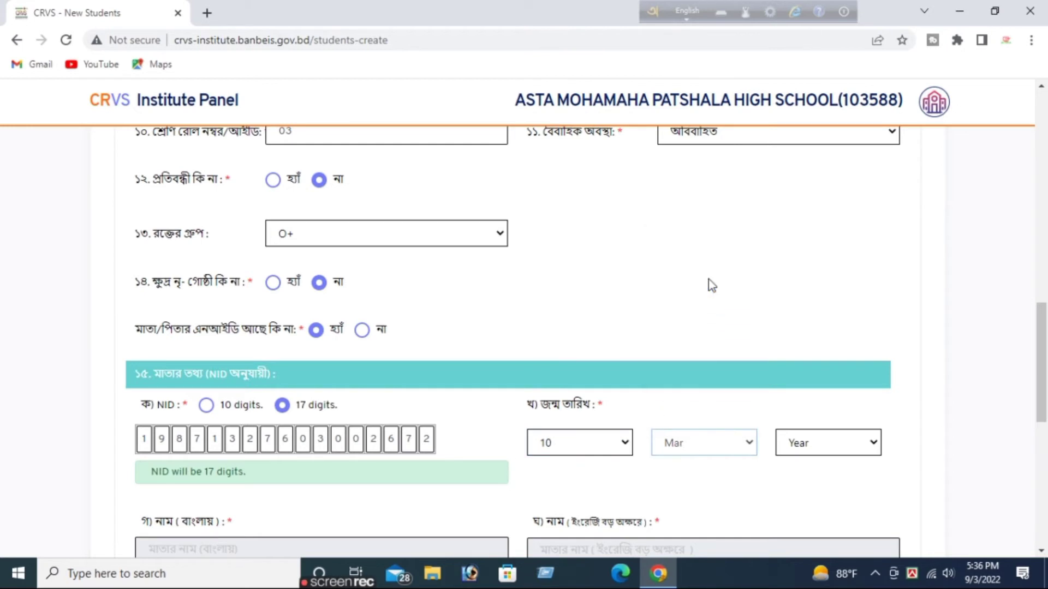
pyautogui.click(802, 440)
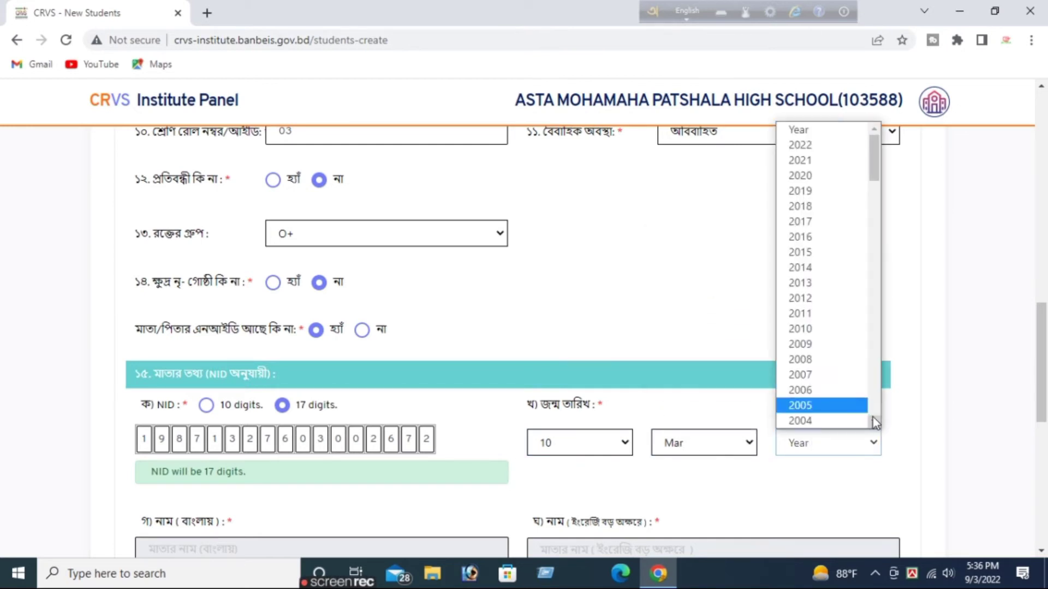
pyautogui.moveTo(875, 423); pyautogui.dragTo(875, 423)
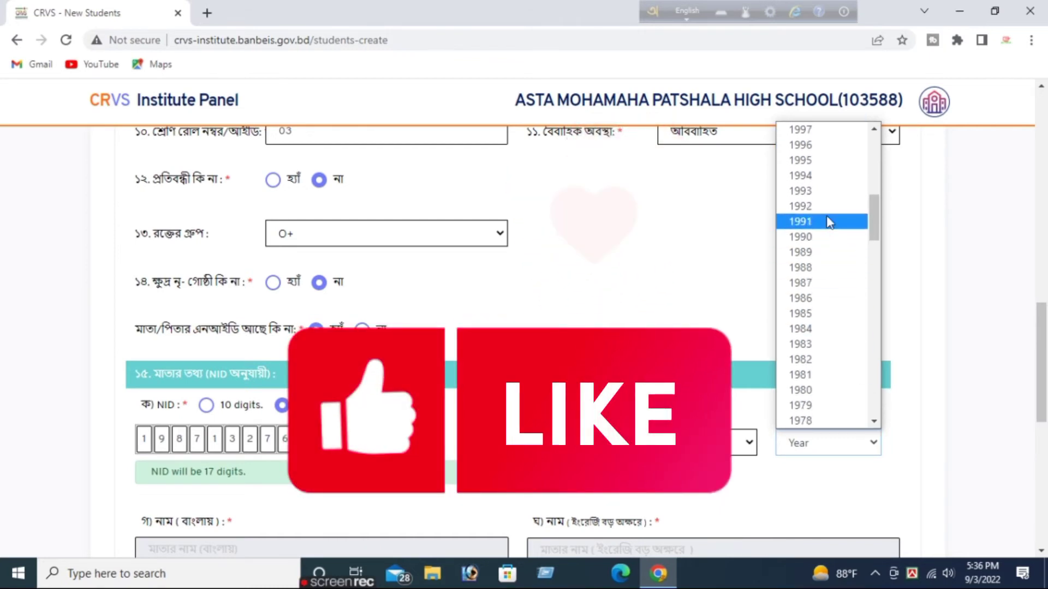
pyautogui.click(829, 283)
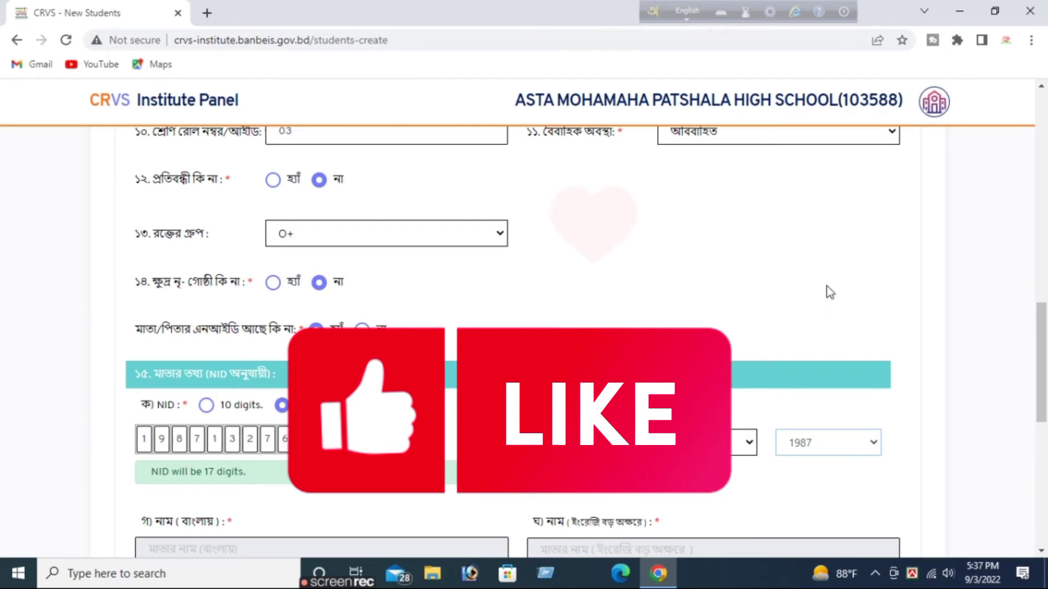
pyautogui.scroll(-4, 829, 293)
pyautogui.tripleClick(226, 342)
# Copy the mother's Bangla and English names into her full-name fields.
pyautogui.hotkey('ctrl', 'c')
pyautogui.click(220, 458)
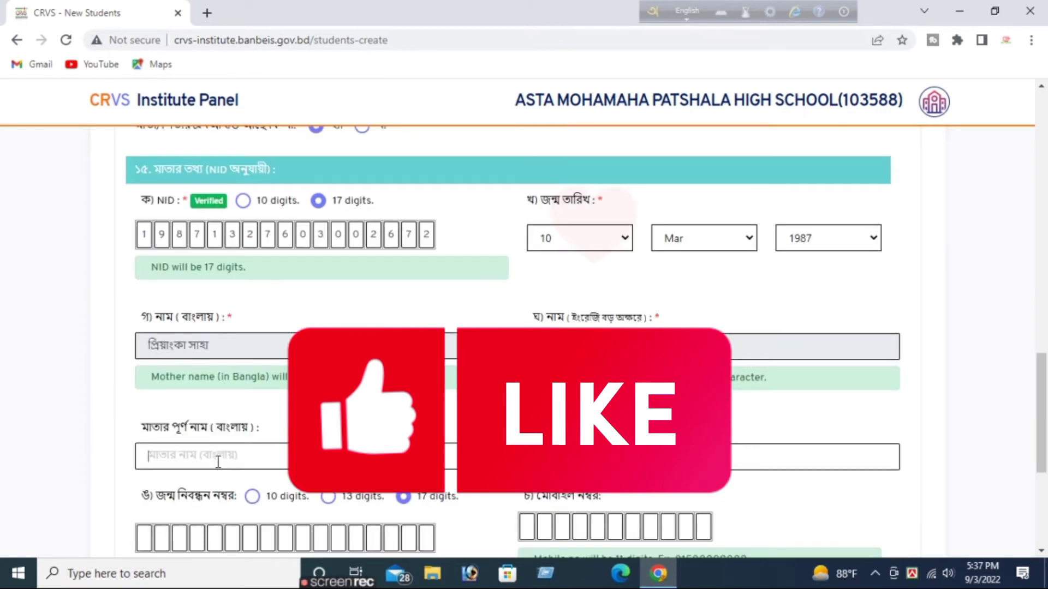
pyautogui.hotkey('ctrl', 'v')
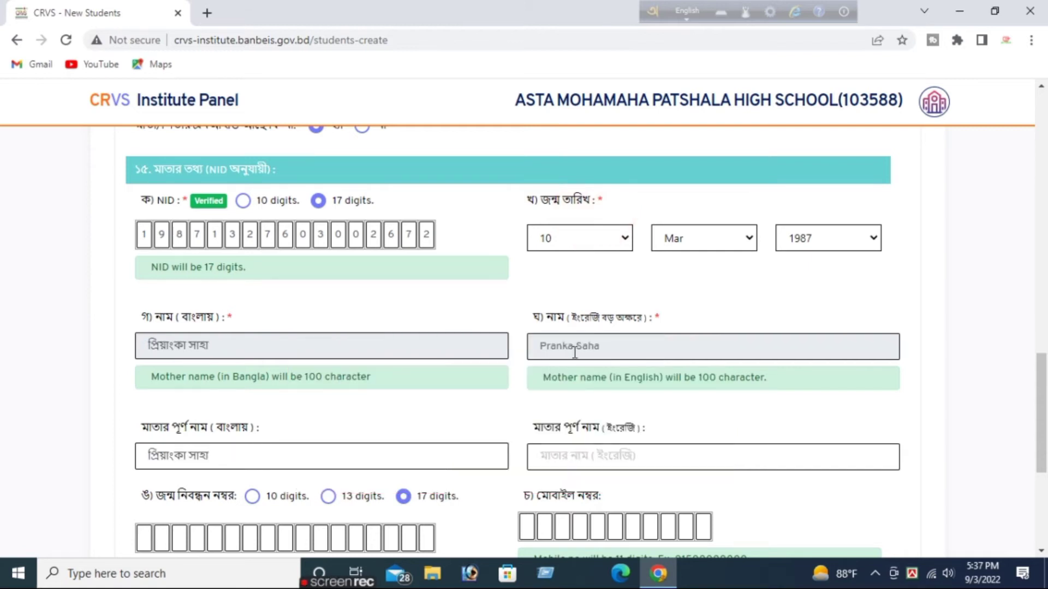
pyautogui.tripleClick(575, 350)
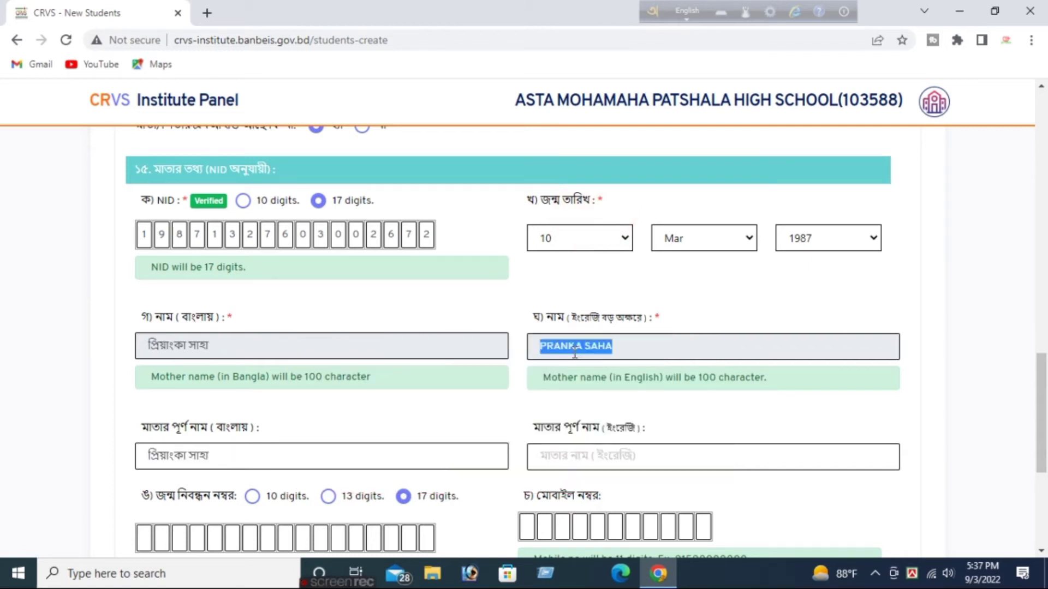
pyautogui.click(579, 459)
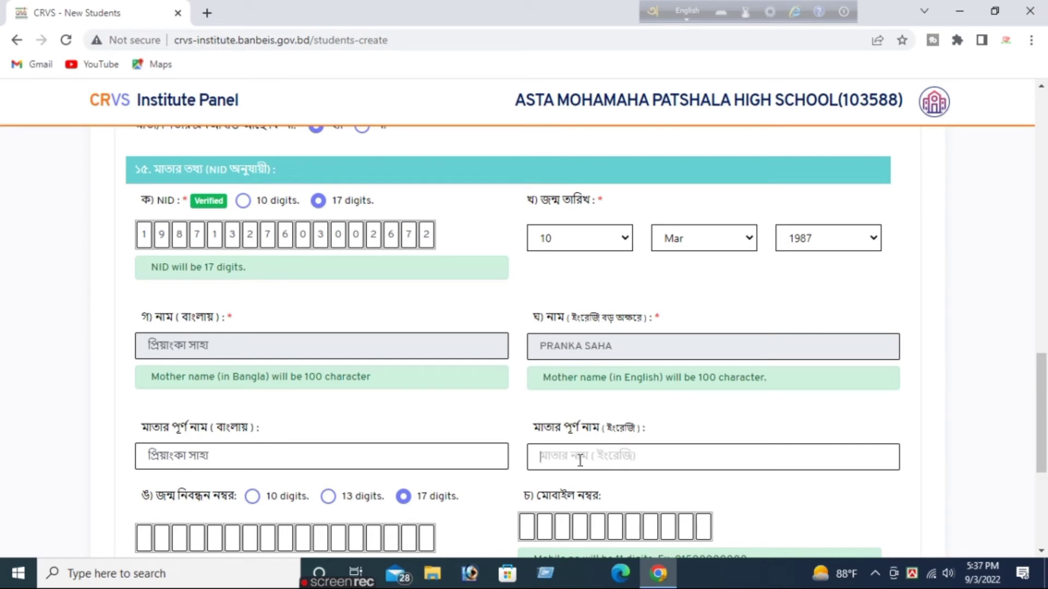
pyautogui.hotkey('ctrl', 'v')
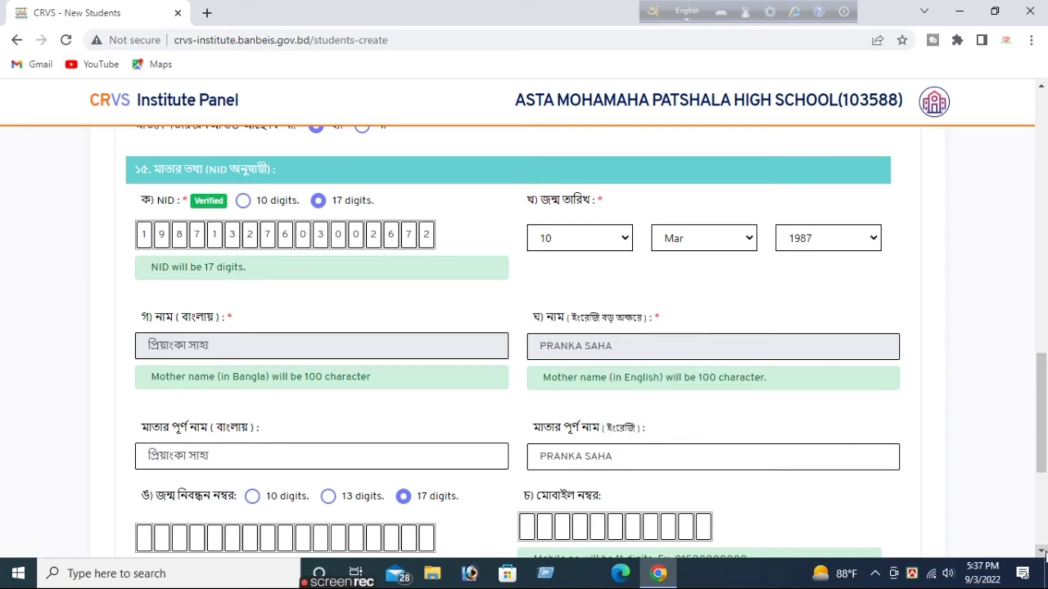
# Enter the mother's mobile number.
pyautogui.scroll(-2, 670, 434)
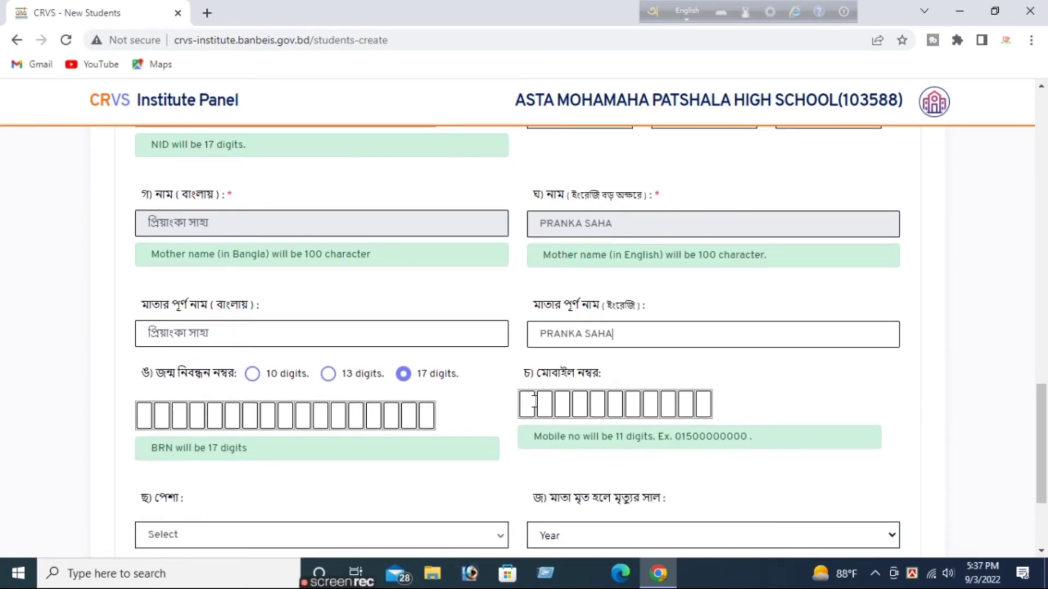
pyautogui.click(531, 403)
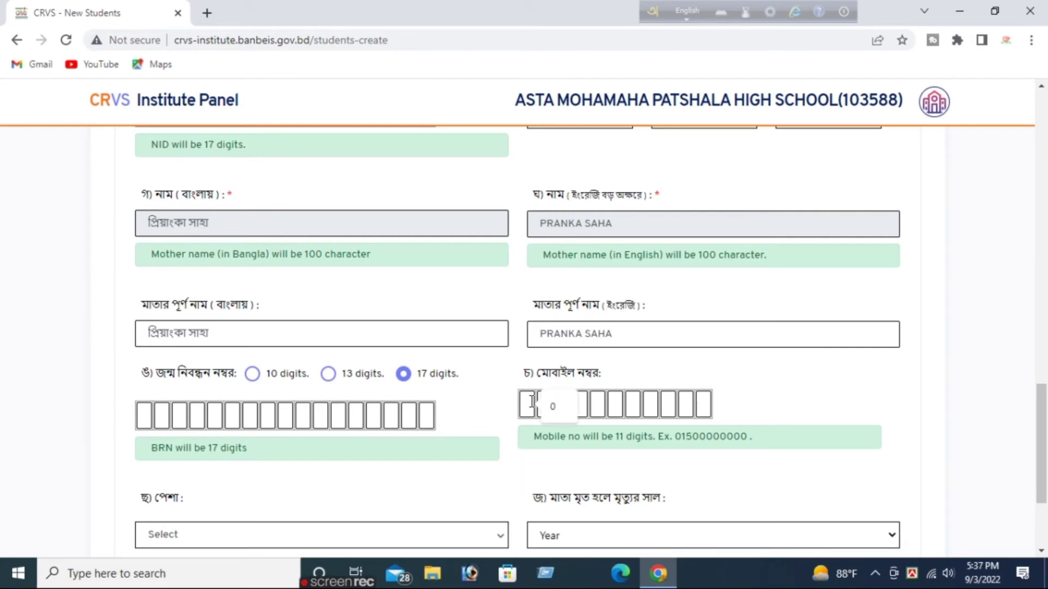
pyautogui.write('01')
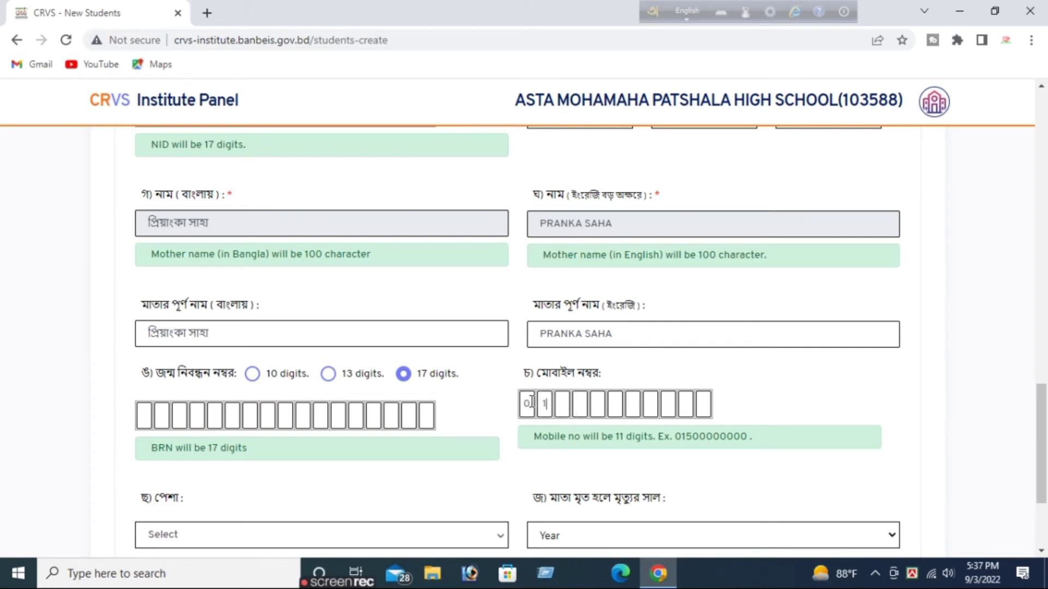
pyautogui.write('76510')
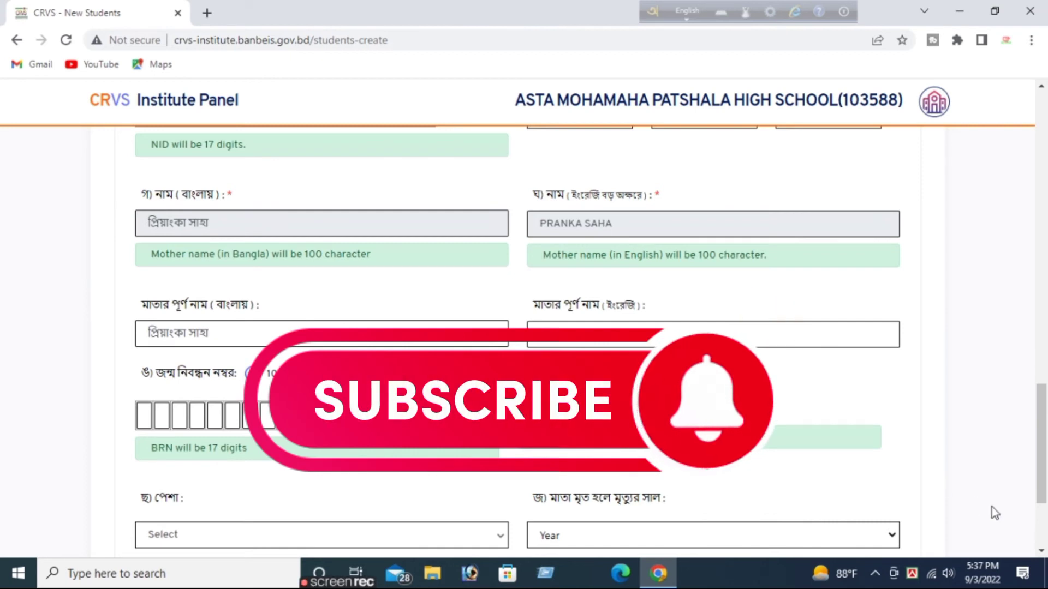
# Save page 1 of the enrollment form and continue to page 2.
pyautogui.click(1041, 552)
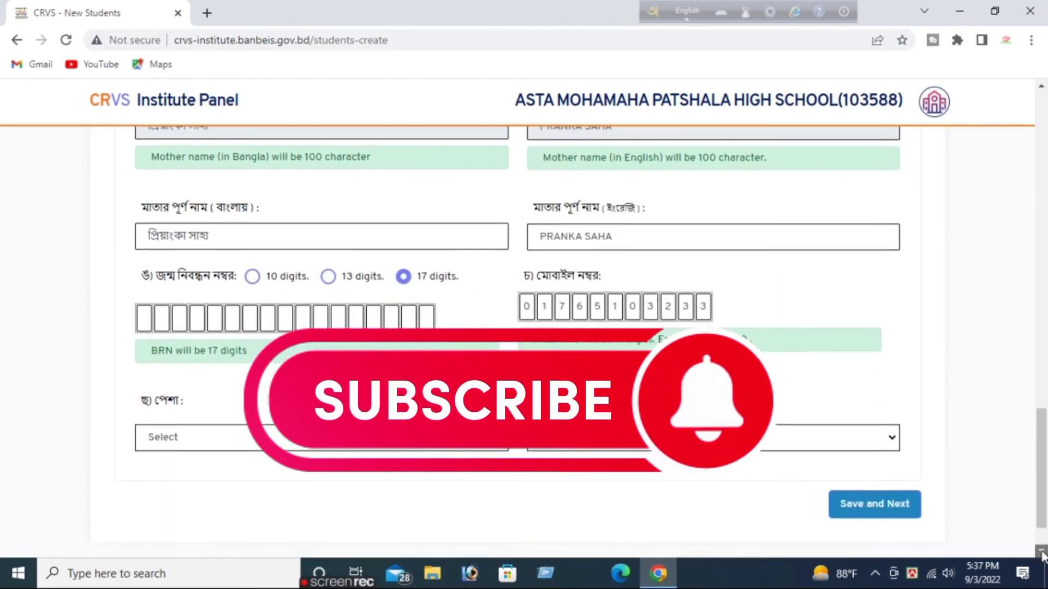
pyautogui.click(1041, 552)
pyautogui.click(881, 440)
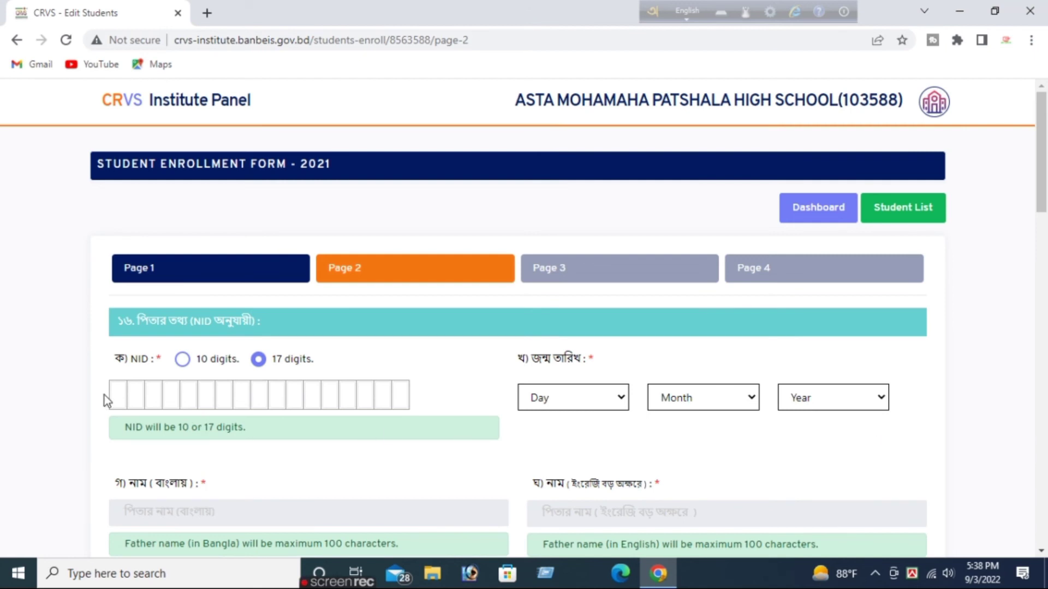
# Fill in the father's 17-digit national ID number and choose 05 as his birth day.
pyautogui.click(121, 393)
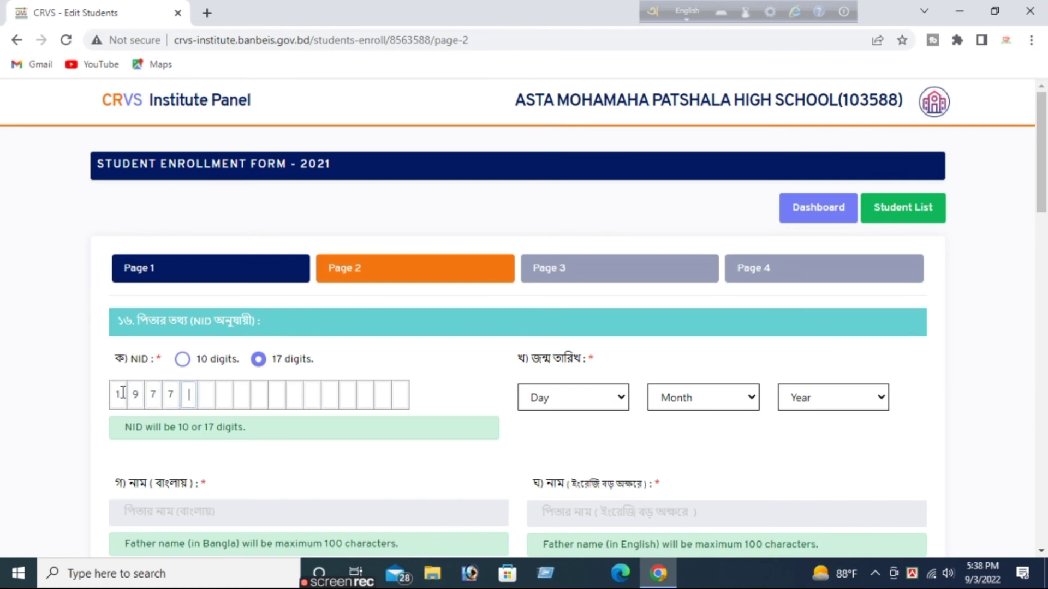
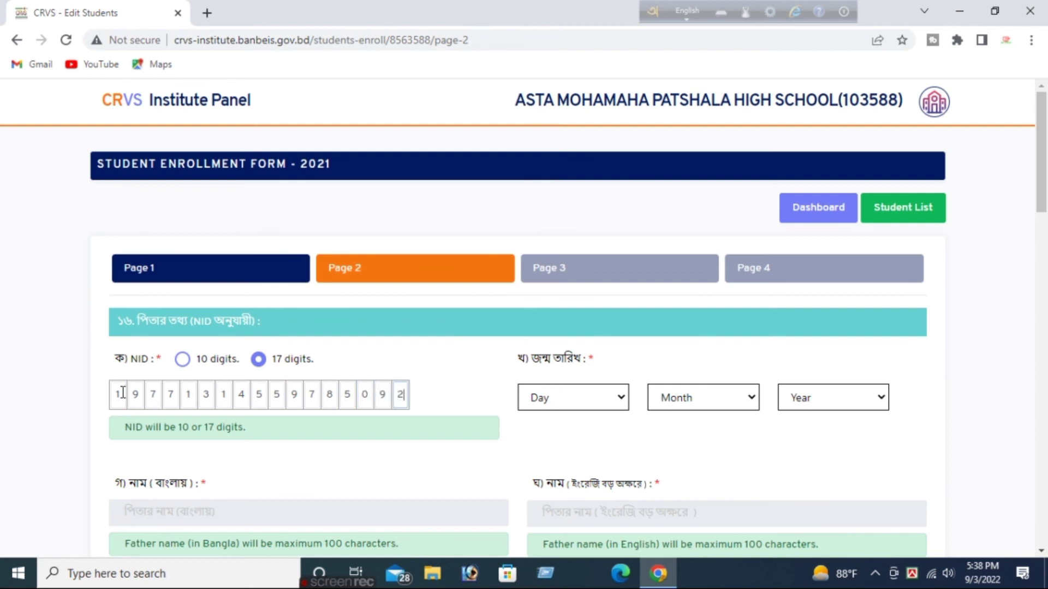
pyautogui.click(578, 399)
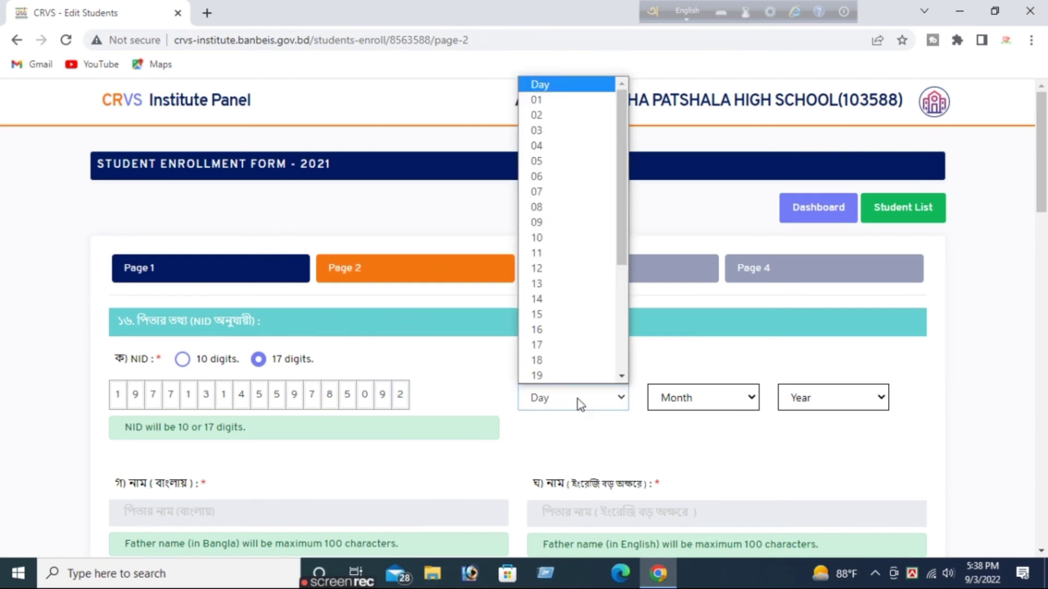
pyautogui.click(568, 162)
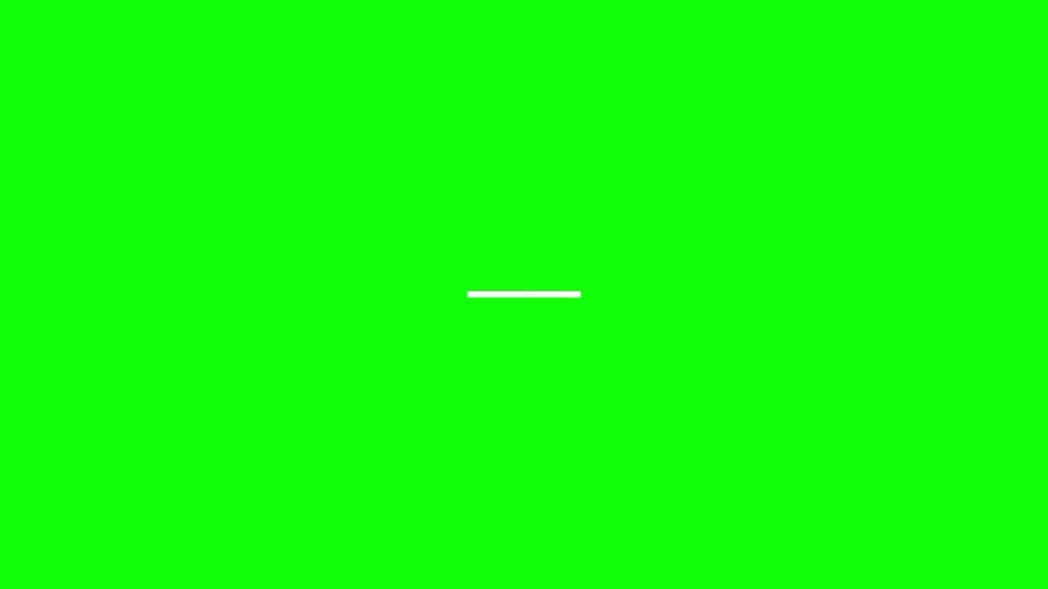